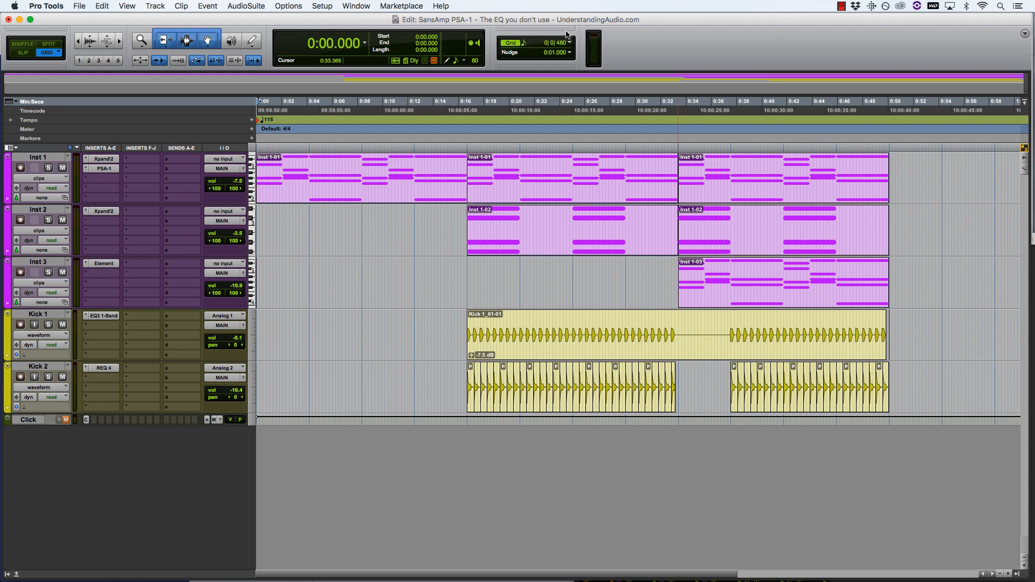
- Open the SansAmp PSA-1 plug-in on the Inst 1 track and move its window to the middle of the edit area
{"action": "left_click", "coordinate": [112, 171]}
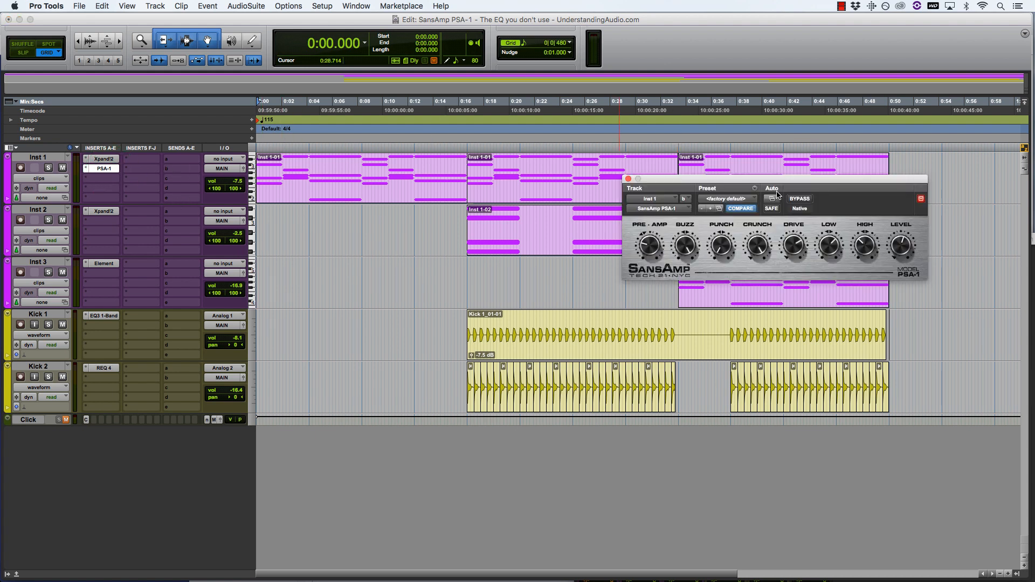
{"action": "left_click_drag", "start_coordinate": [780, 183], "coordinate": [605, 212]}
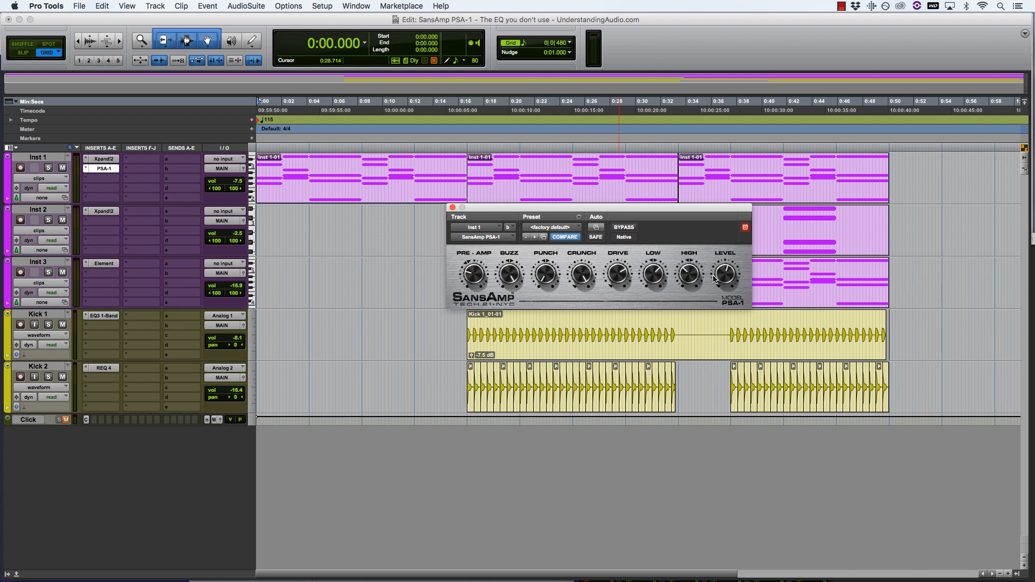
{"action": "left_click_drag", "start_coordinate": [648, 214], "coordinate": [590, 215]}
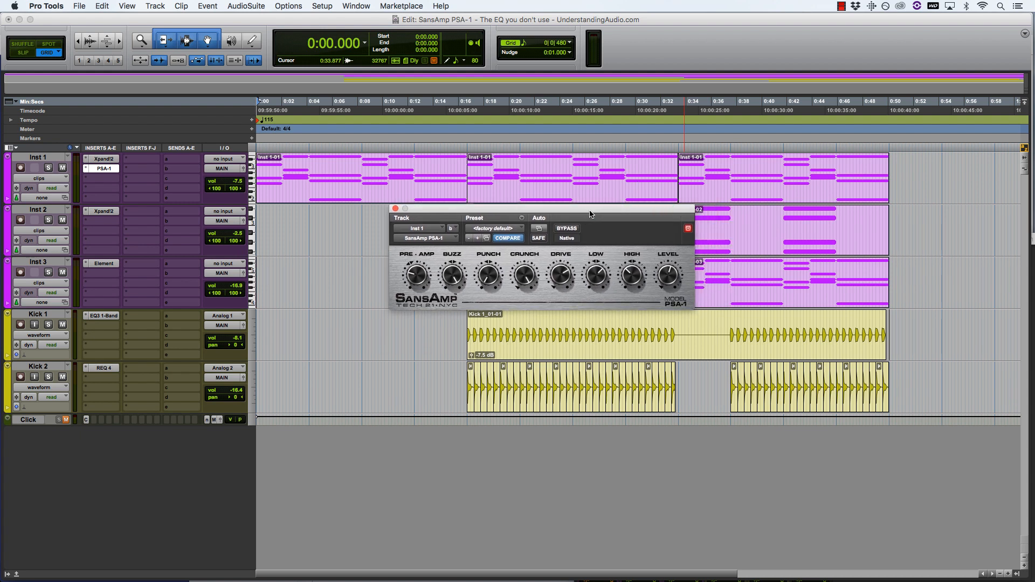
- Reload the PSA-1 factory default preset and play the first Inst 1 clip
{"action": "left_click", "coordinate": [510, 231]}
{"action": "left_click", "coordinate": [513, 231]}
{"action": "left_click", "coordinate": [380, 247]}
{"action": "left_click", "coordinate": [345, 193]}
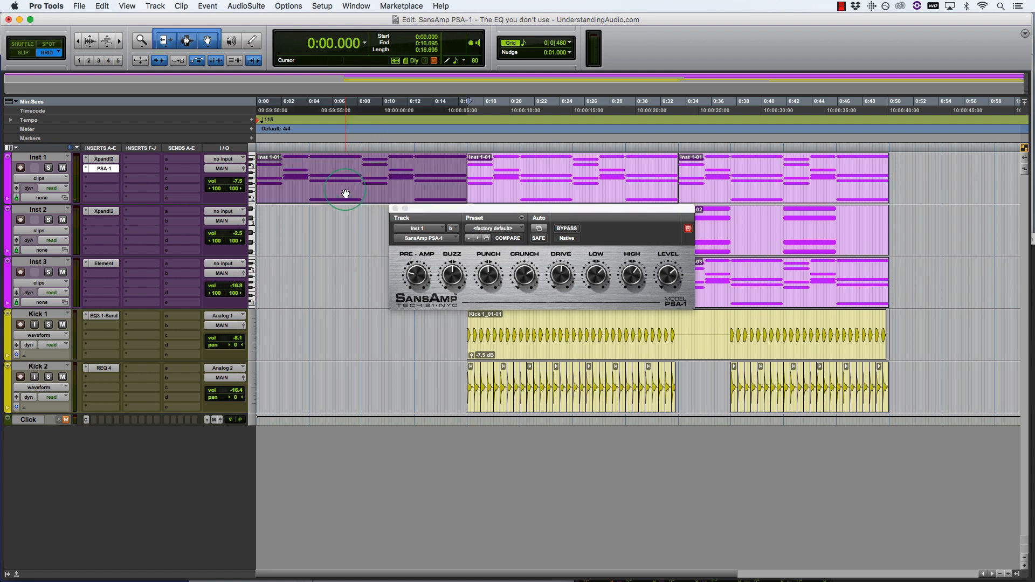
{"action": "key", "text": "space"}
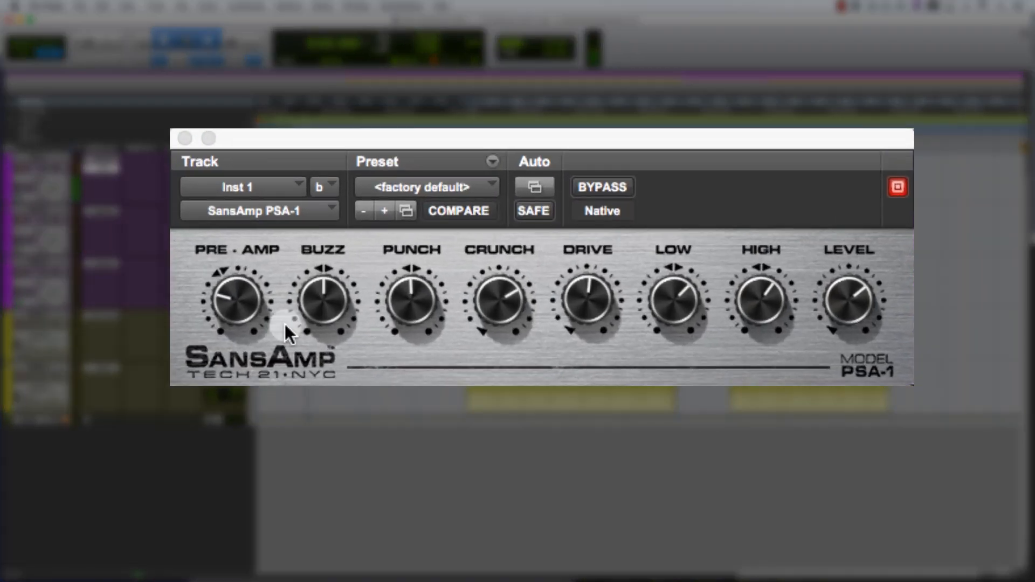
- Sweep the Pre-Amp up and back down, then try different Buzz amounts and reset Buzz to its default
{"action": "left_click", "coordinate": [235, 311]}
{"action": "left_click_drag", "start_coordinate": [226, 299], "coordinate": [254, 196]}
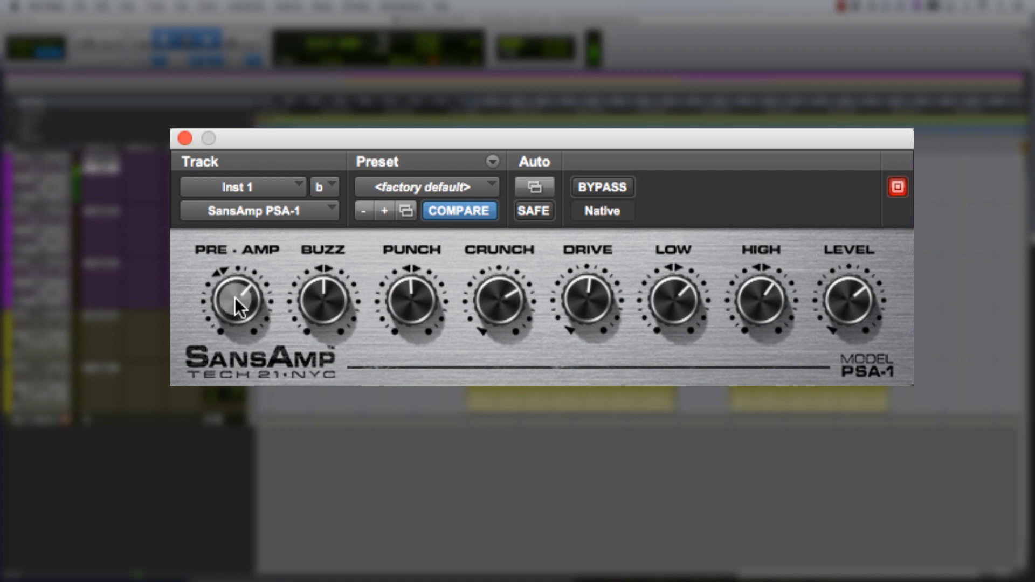
{"action": "left_click_drag", "start_coordinate": [234, 297], "coordinate": [229, 399]}
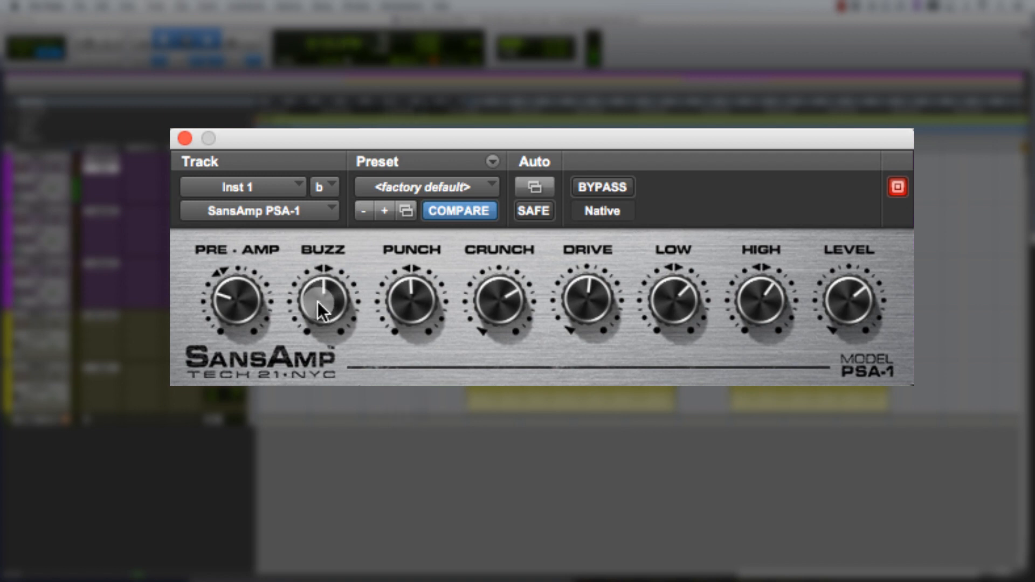
{"action": "left_click_drag", "start_coordinate": [321, 296], "coordinate": [344, 291]}
{"action": "left_click_drag", "start_coordinate": [324, 297], "coordinate": [324, 345]}
{"action": "left_click", "coordinate": [321, 307], "text": "alt"}
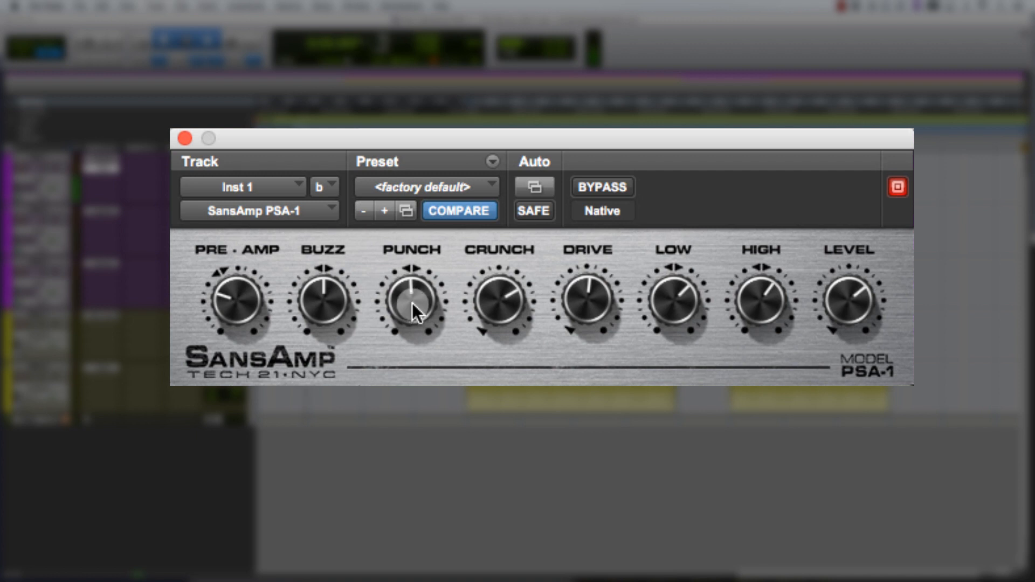
- Sweep Punch to its maximum and down toward its minimum, then reset it to its default
{"action": "left_click_drag", "start_coordinate": [413, 312], "coordinate": [436, 157]}
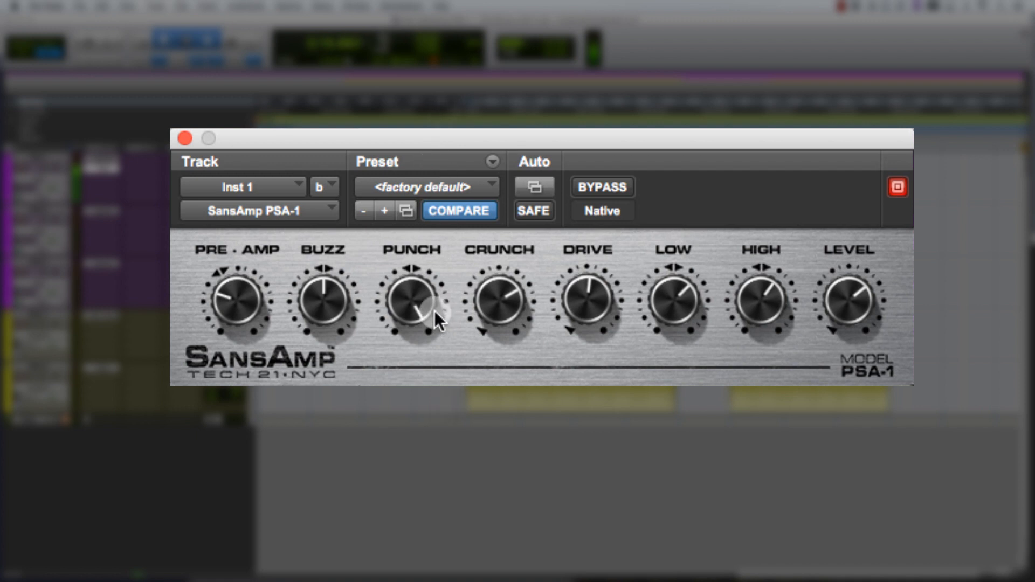
{"action": "left_click_drag", "start_coordinate": [419, 302], "coordinate": [401, 472]}
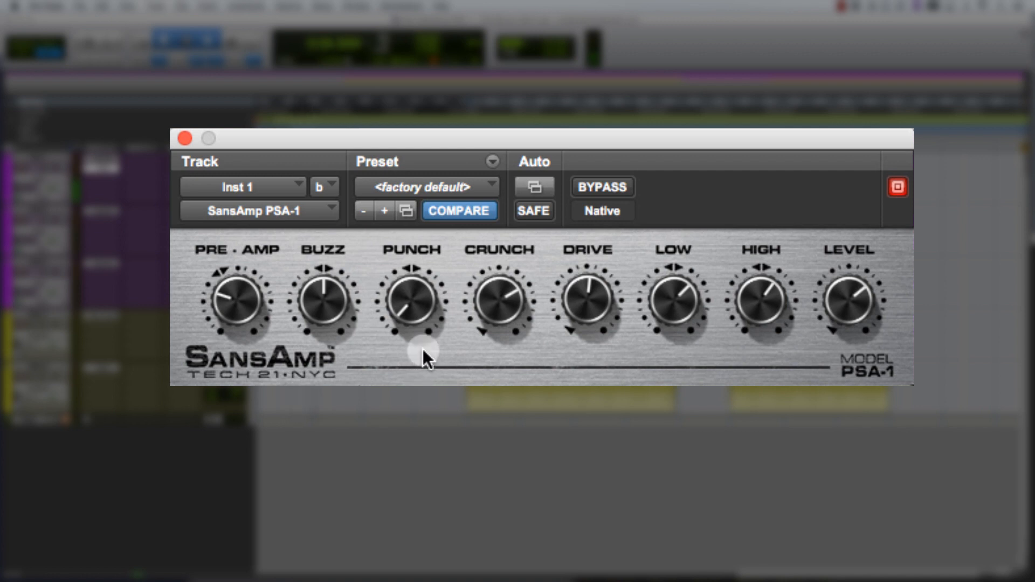
{"action": "left_click", "coordinate": [410, 313]}
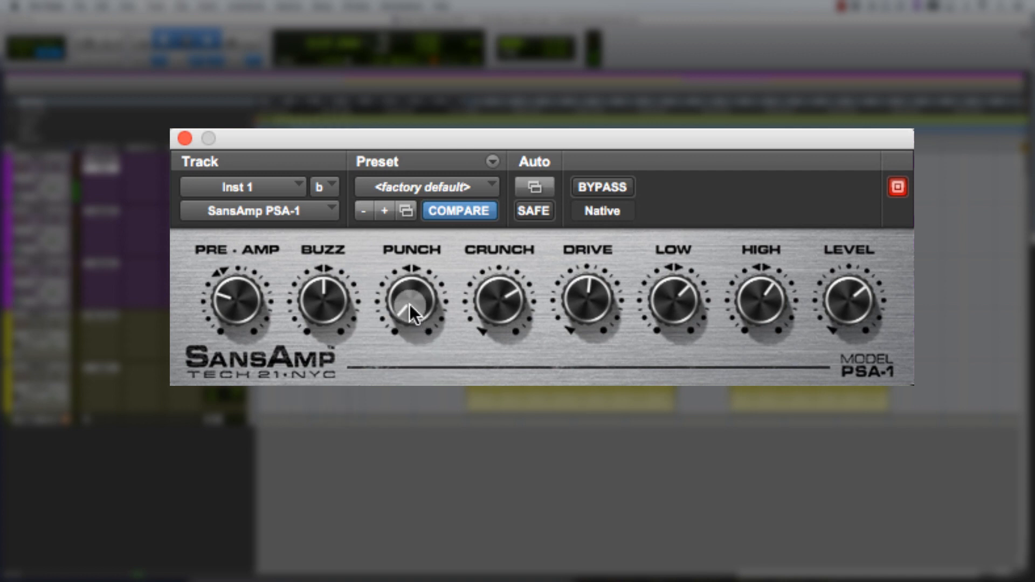
{"action": "left_click", "coordinate": [409, 291], "text": "alt"}
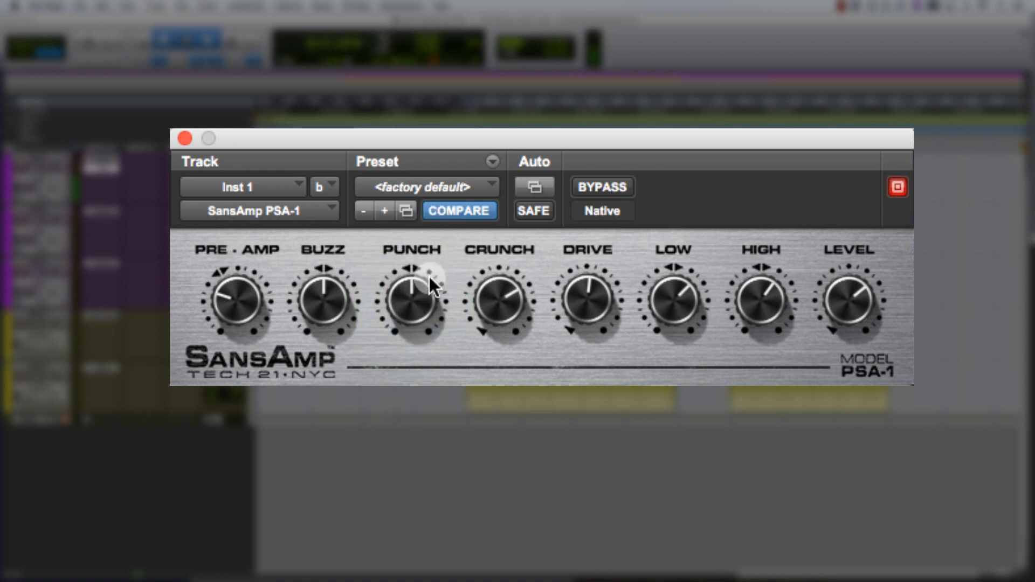
{"action": "left_click", "coordinate": [416, 303]}
- Lower Crunch to the 12 o'clock position and turn Drive well up
{"action": "left_click_drag", "start_coordinate": [508, 302], "coordinate": [515, 360]}
{"action": "left_click_drag", "start_coordinate": [513, 353], "coordinate": [514, 348]}
{"action": "left_click_drag", "start_coordinate": [590, 302], "coordinate": [605, 172]}
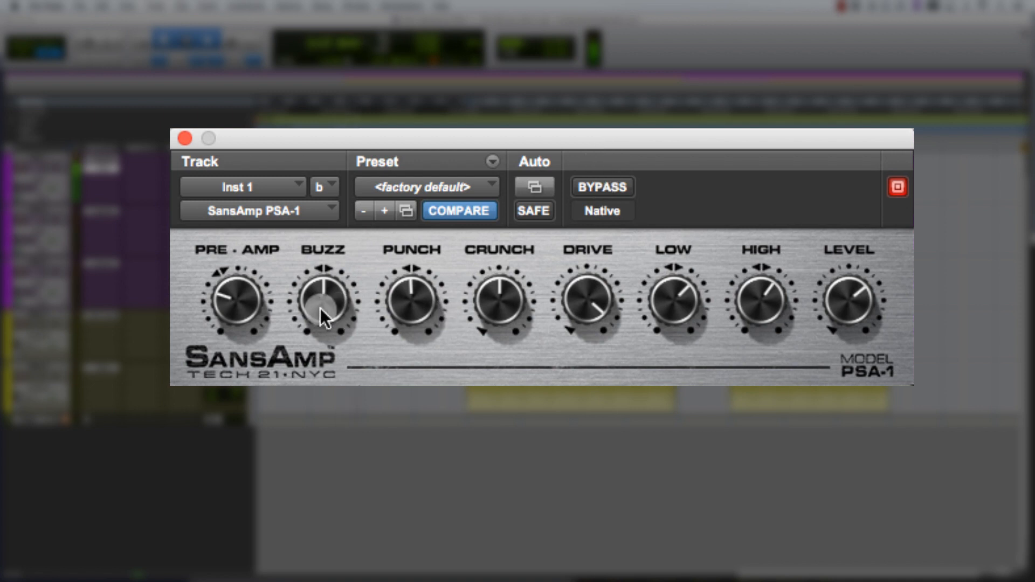
- Try a higher Buzz amount, then reset both Buzz and Drive to their defaults
{"action": "left_click_drag", "start_coordinate": [320, 308], "coordinate": [318, 237]}
{"action": "left_click", "coordinate": [331, 301], "text": "alt"}
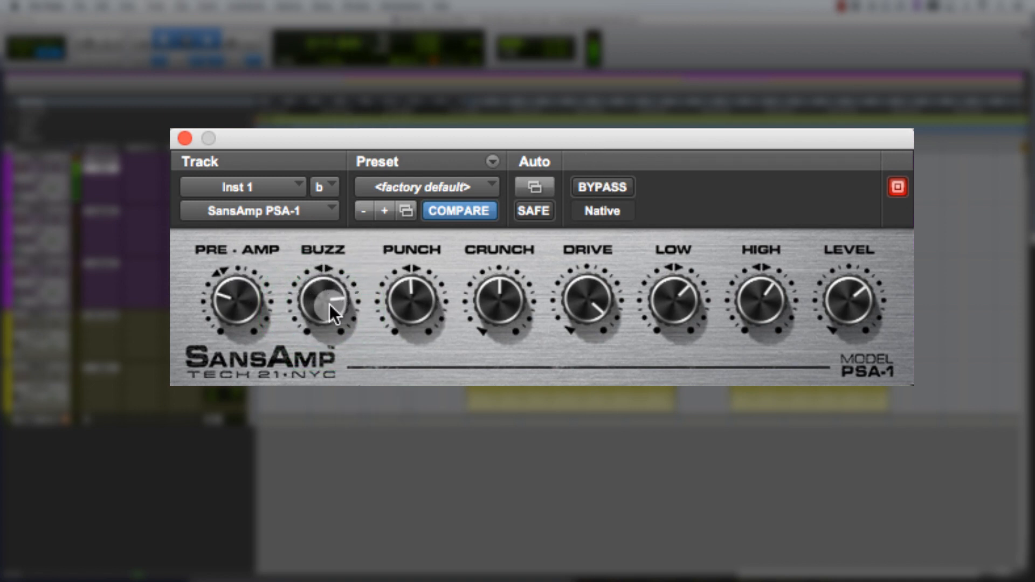
{"action": "left_click", "coordinate": [586, 310], "text": "alt"}
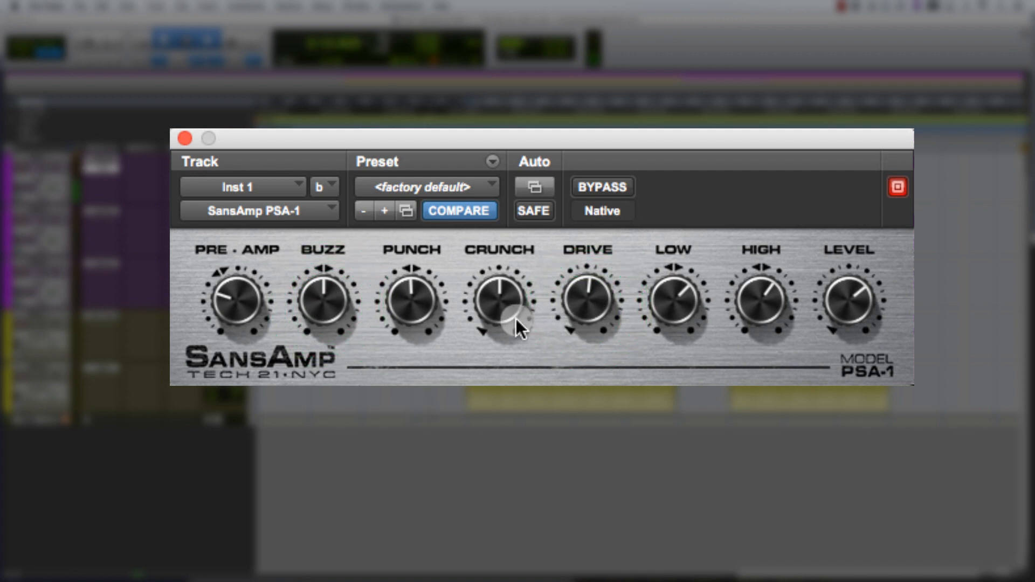
{"action": "left_click", "coordinate": [593, 297]}
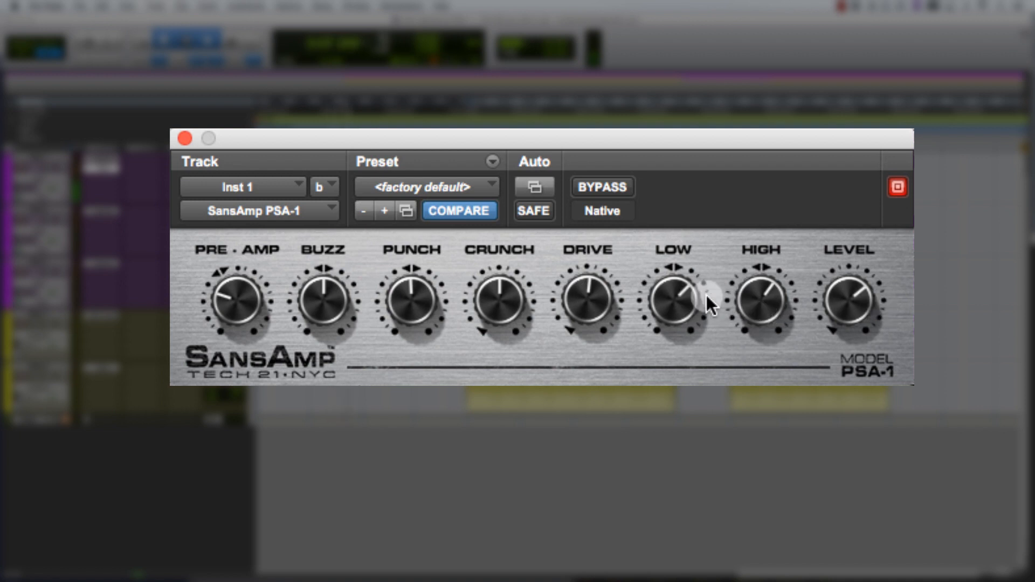
{"action": "left_click", "coordinate": [728, 300]}
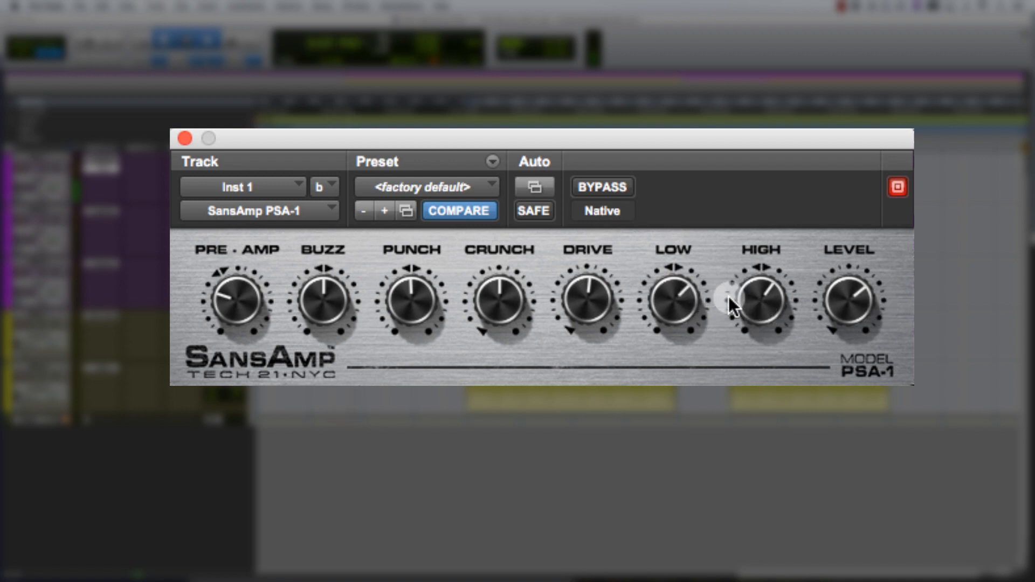
- Shape an extreme tone by raising Buzz to its maximum, cutting Low and boosting High
{"action": "left_click", "coordinate": [324, 285]}
{"action": "left_click_drag", "start_coordinate": [324, 281], "coordinate": [341, 180]}
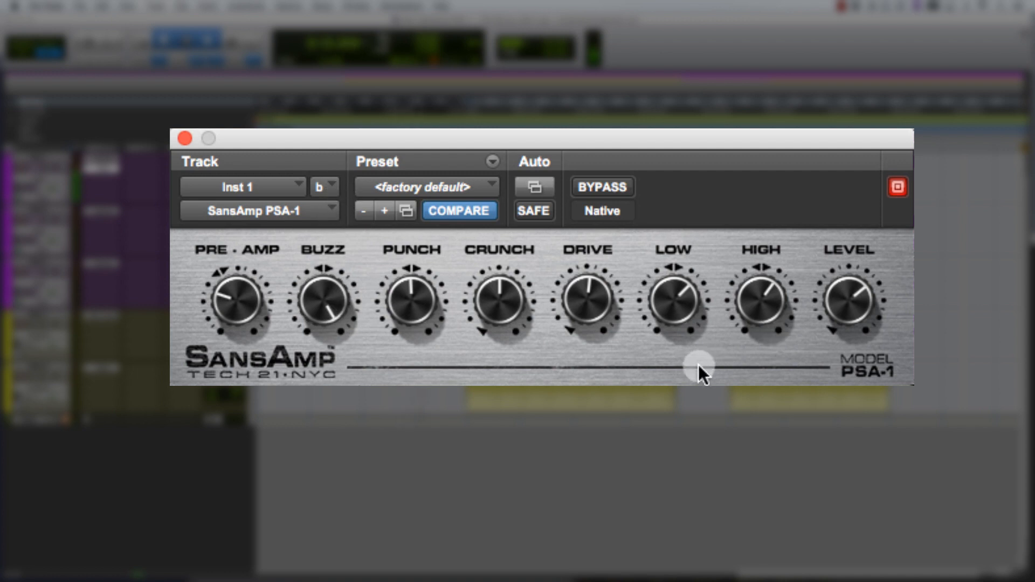
{"action": "left_click_drag", "start_coordinate": [681, 296], "coordinate": [668, 464]}
{"action": "left_click", "coordinate": [772, 319]}
{"action": "left_click_drag", "start_coordinate": [760, 312], "coordinate": [780, 215]}
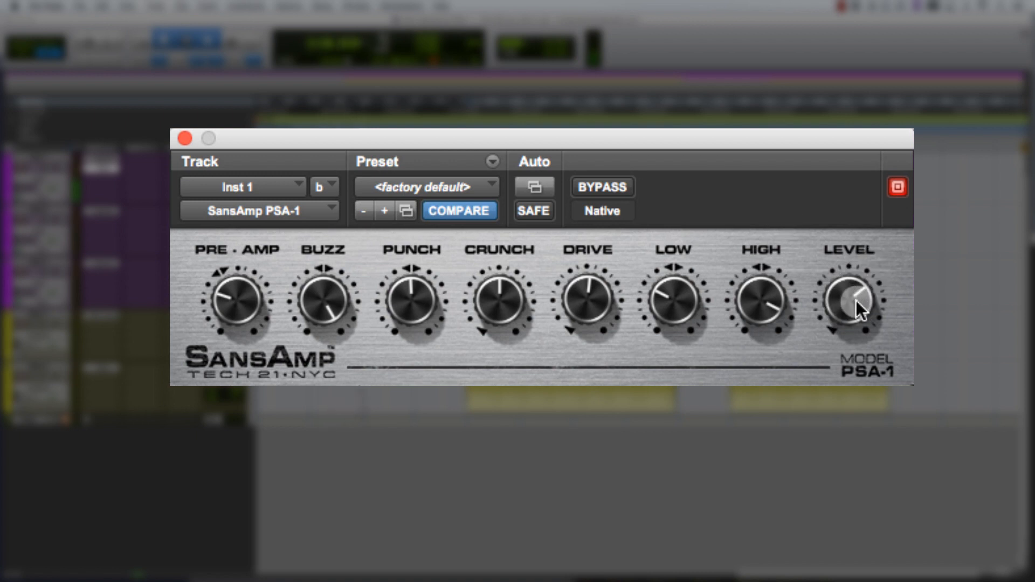
- Sweep the output Level down and back up, then compare the sound with the effect bypassed and active
{"action": "left_click_drag", "start_coordinate": [857, 298], "coordinate": [846, 475]}
{"action": "left_click_drag", "start_coordinate": [851, 315], "coordinate": [851, 294]}
{"action": "left_click_drag", "start_coordinate": [849, 249], "coordinate": [864, 197]}
{"action": "left_click", "coordinate": [613, 188]}
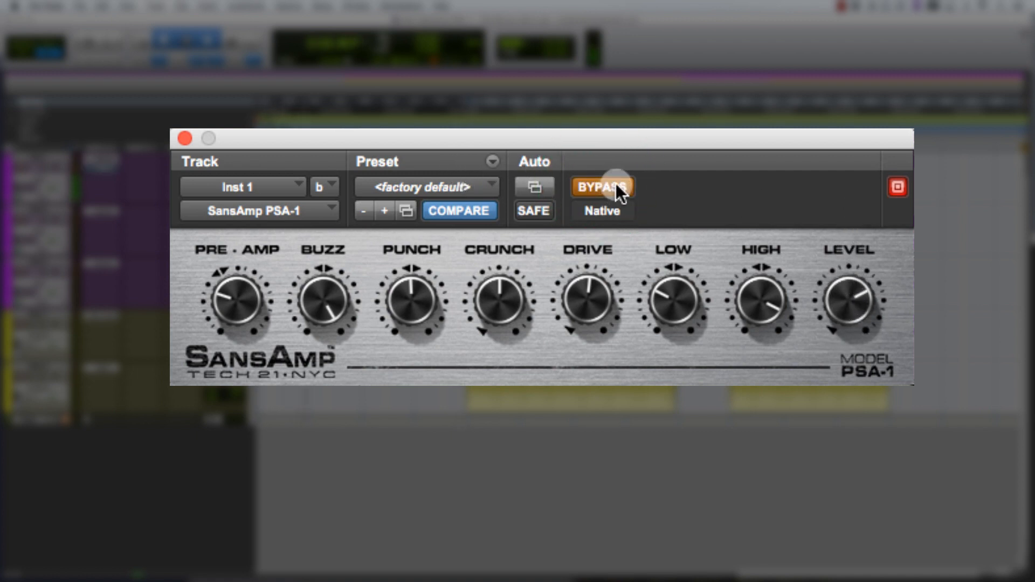
{"action": "left_click", "coordinate": [616, 186]}
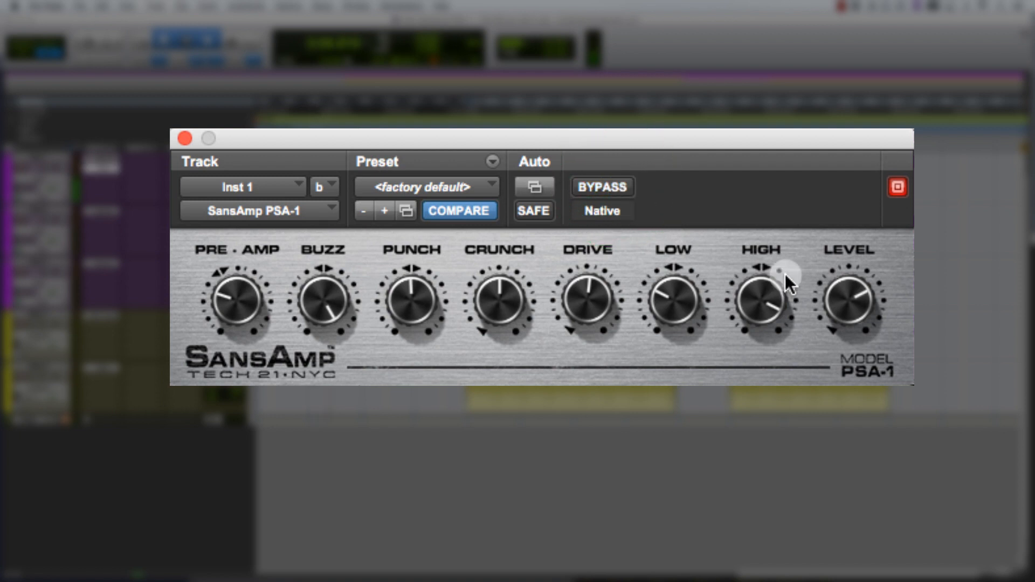
- Raise the output Level slightly and repeat the bypass comparison
{"action": "left_click", "coordinate": [849, 292]}
{"action": "left_click_drag", "start_coordinate": [849, 289], "coordinate": [855, 273]}
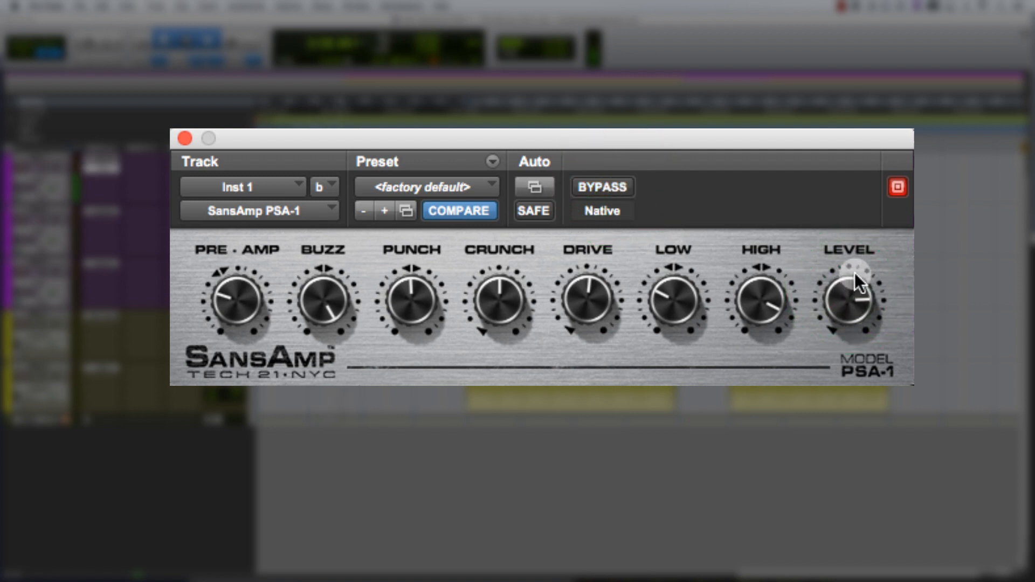
{"action": "left_click", "coordinate": [612, 189]}
{"action": "left_click", "coordinate": [614, 185]}
{"action": "left_click", "coordinate": [842, 322]}
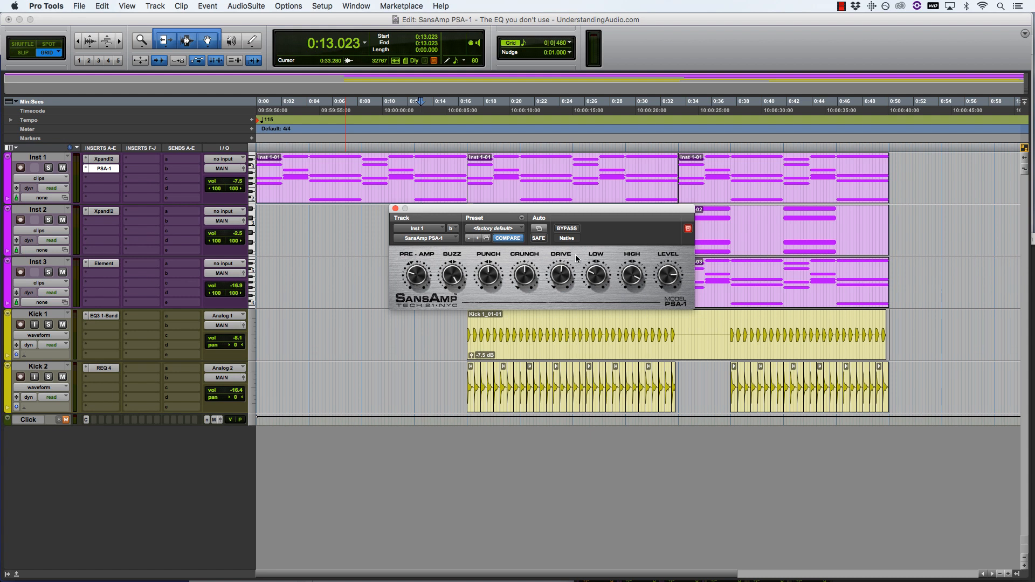
- Restore the PSA-1 factory default preset and play the first Inst 1 clip with the plug-in bypassed
{"action": "left_click", "coordinate": [511, 229]}
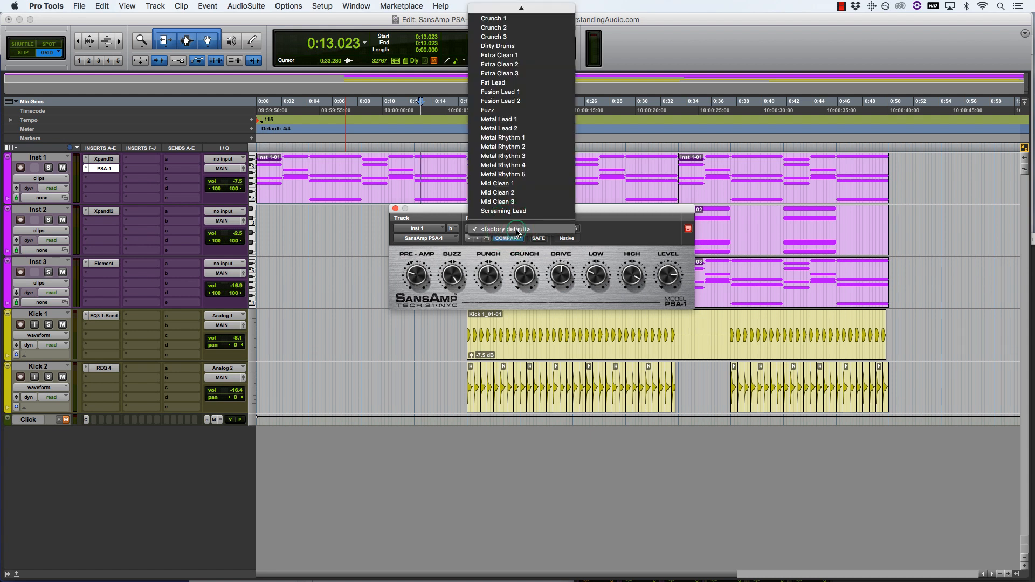
{"action": "left_click", "coordinate": [516, 231]}
{"action": "left_click", "coordinate": [571, 231]}
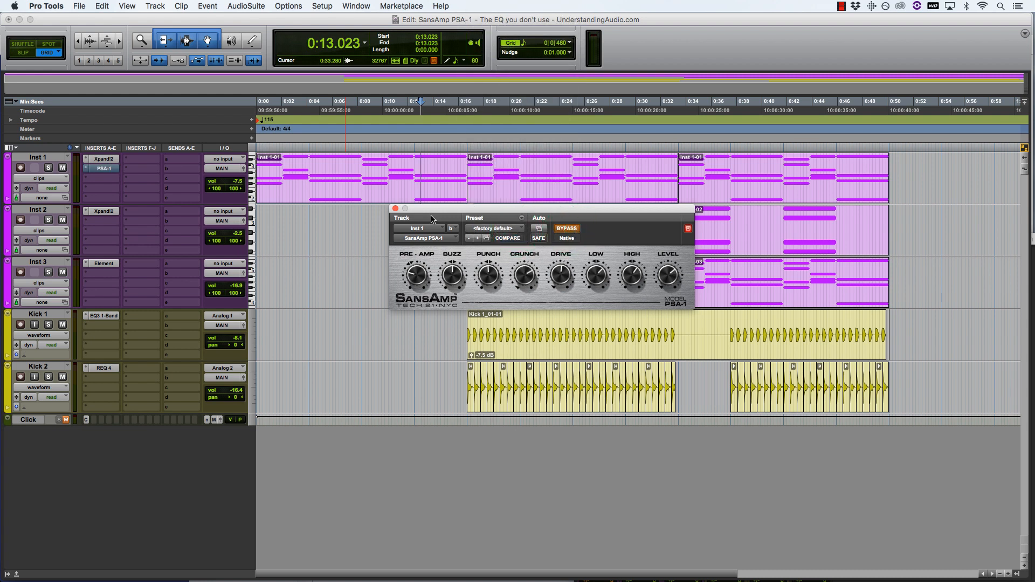
{"action": "left_click", "coordinate": [322, 192]}
{"action": "key", "text": "space"}
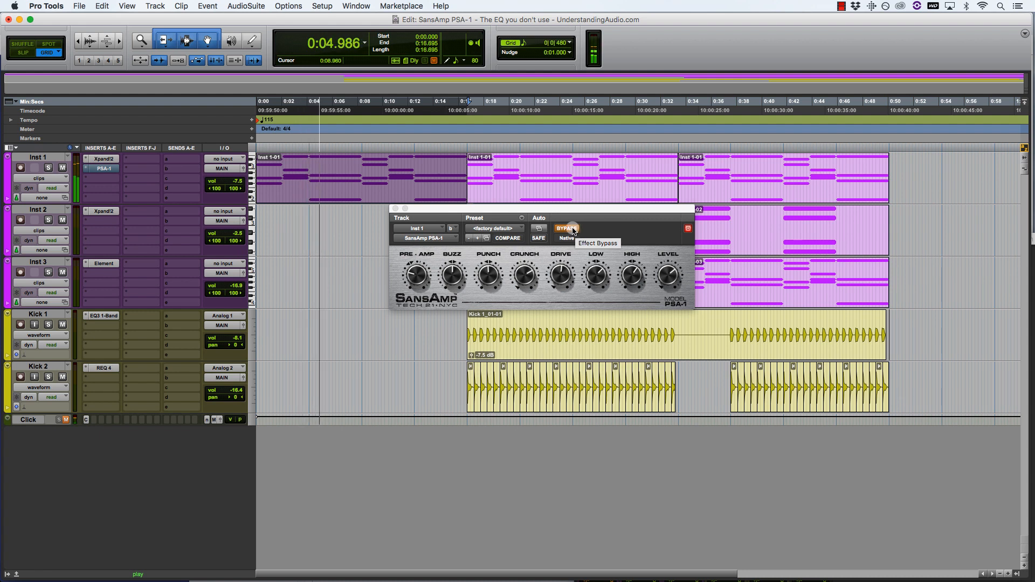
- Reactivate the PSA-1 during playback and turn down Crunch and Buzz
{"action": "left_click", "coordinate": [566, 228]}
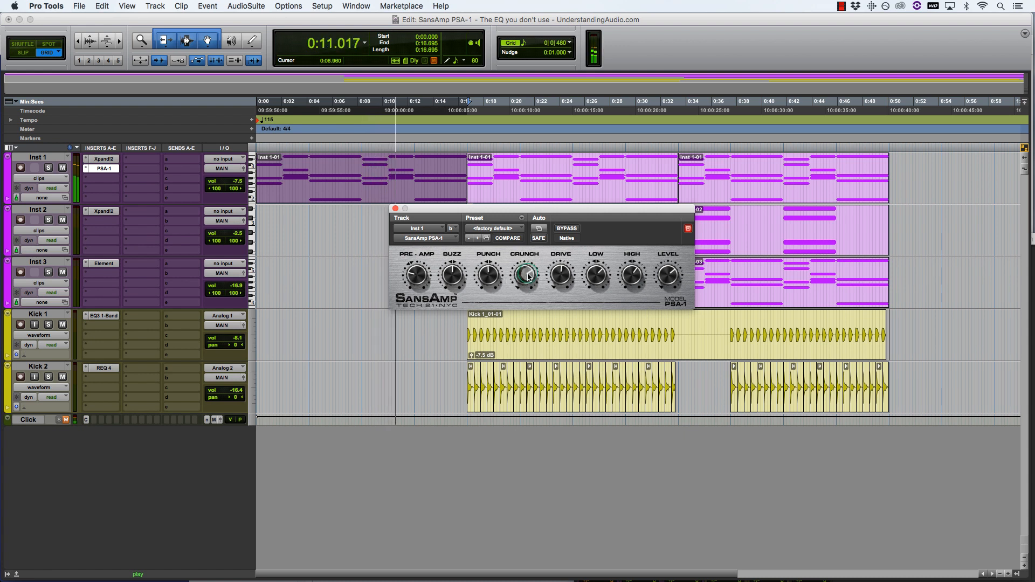
{"action": "left_click_drag", "start_coordinate": [529, 276], "coordinate": [520, 284]}
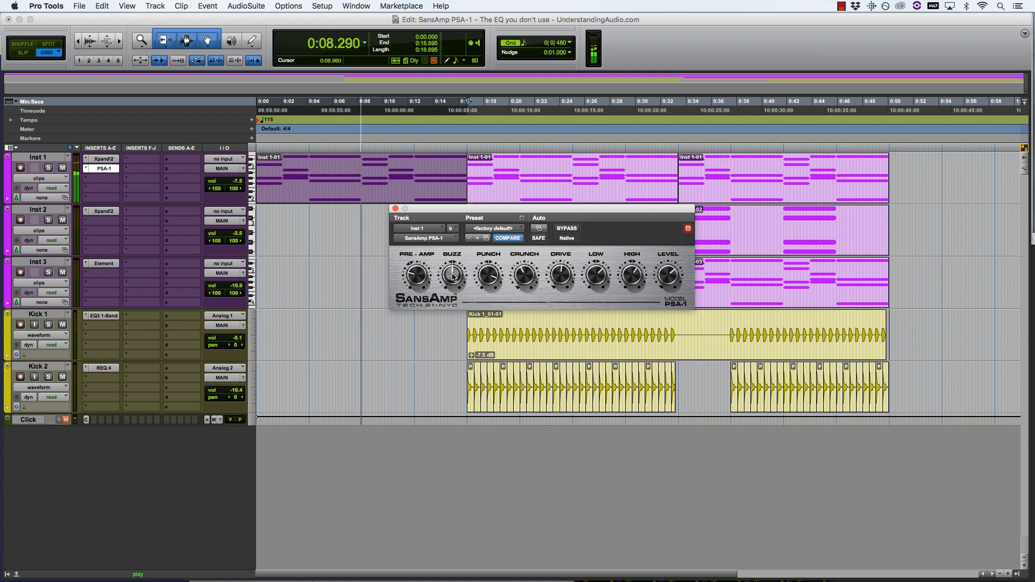
{"action": "mouse_move", "coordinate": [452, 274]}
{"action": "left_mouse_down"}
{"action": "mouse_move", "coordinate": [460, 247]}
{"action": "mouse_move", "coordinate": [455, 290]}
{"action": "left_mouse_up"}
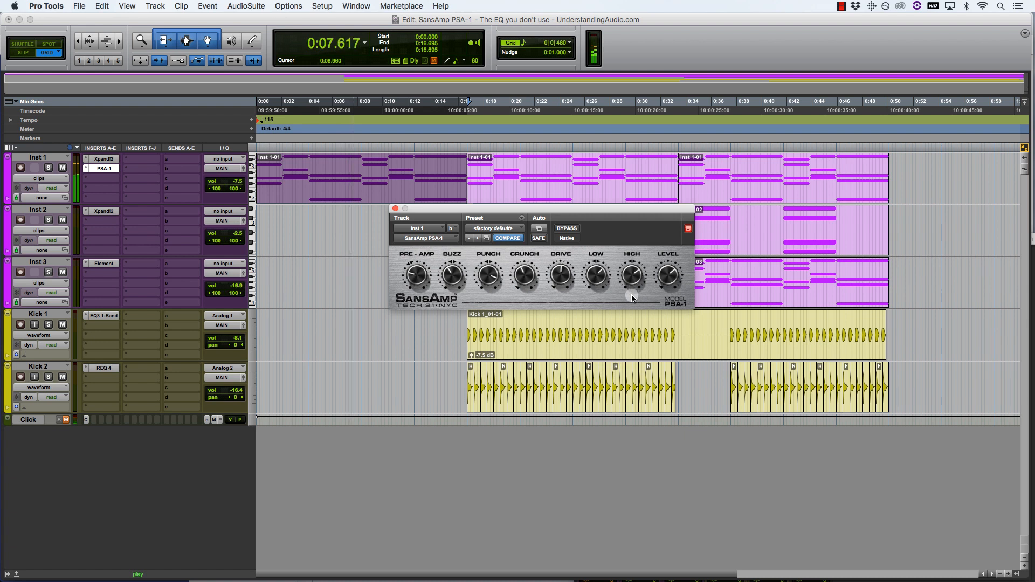
- Bypass the PSA-1 and show the Mix window beside the plug-in window
{"action": "left_click", "coordinate": [572, 230]}
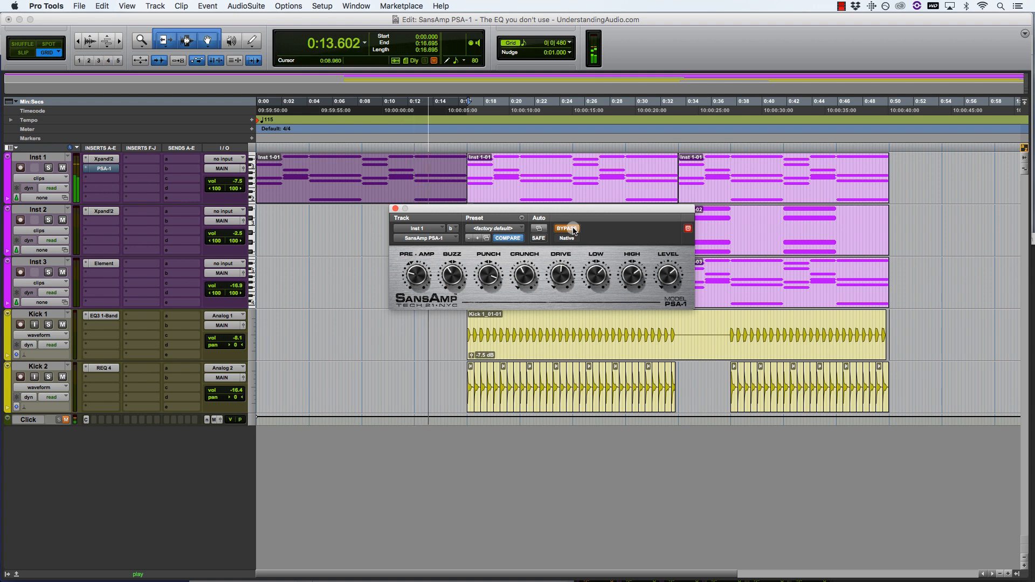
{"action": "key", "text": "super+equal"}
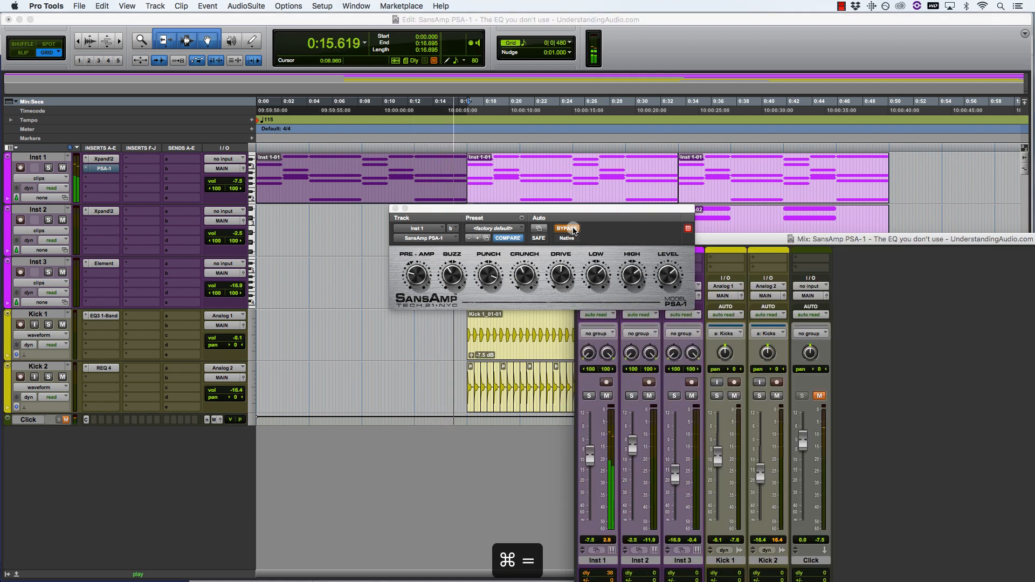
{"action": "left_click_drag", "start_coordinate": [800, 240], "coordinate": [924, 92]}
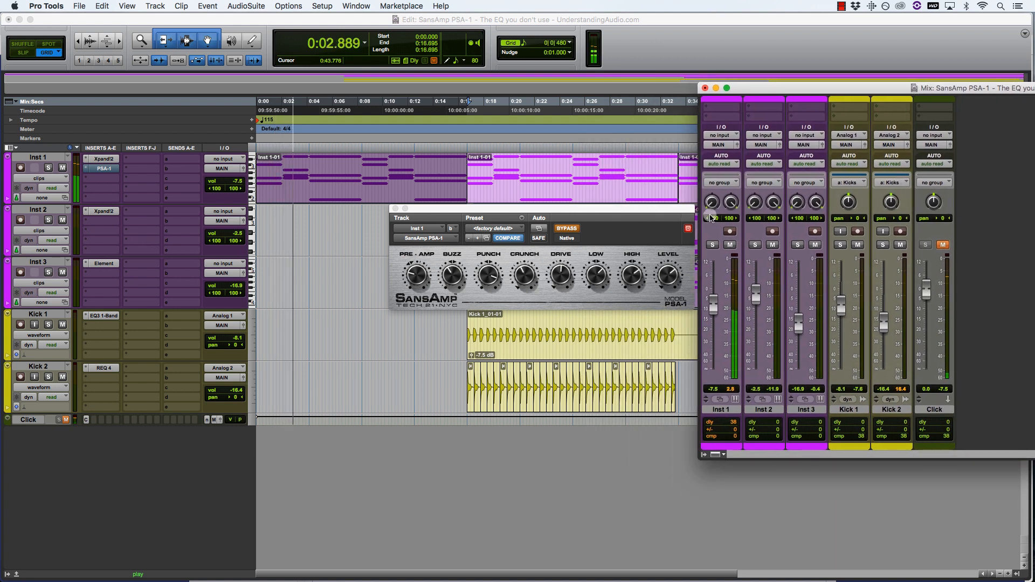
- Toggle the PSA-1 bypass on and off to compare the Inst 1 level on the mixer meter
{"action": "left_click", "coordinate": [574, 229]}
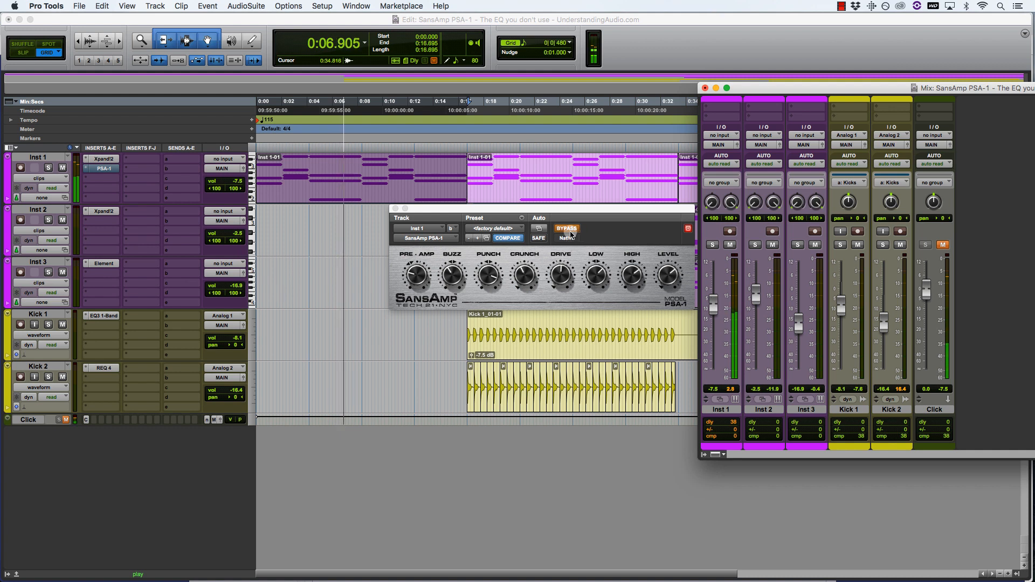
{"action": "left_click", "coordinate": [572, 232]}
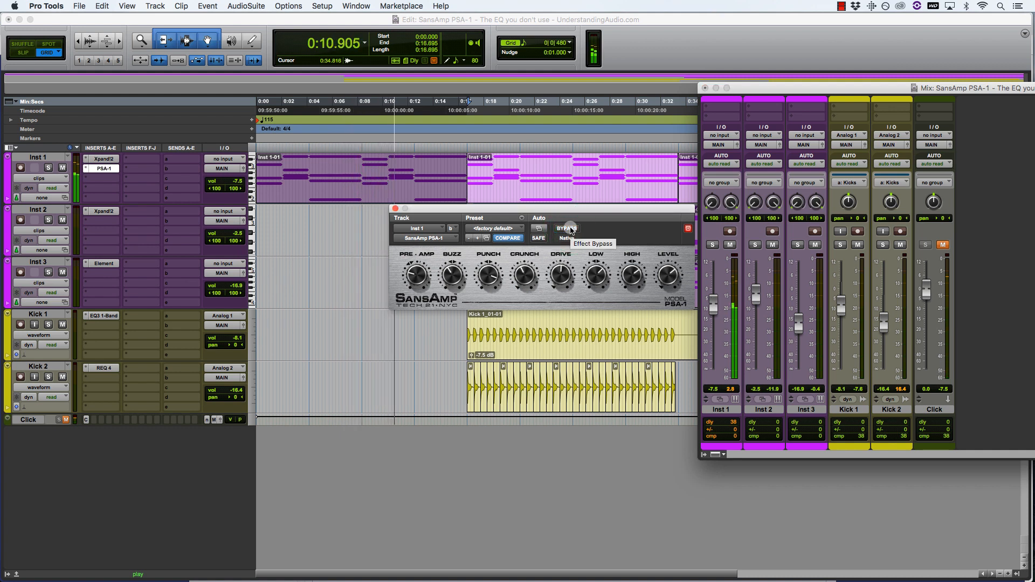
{"action": "left_click", "coordinate": [572, 232]}
{"action": "left_click", "coordinate": [570, 230]}
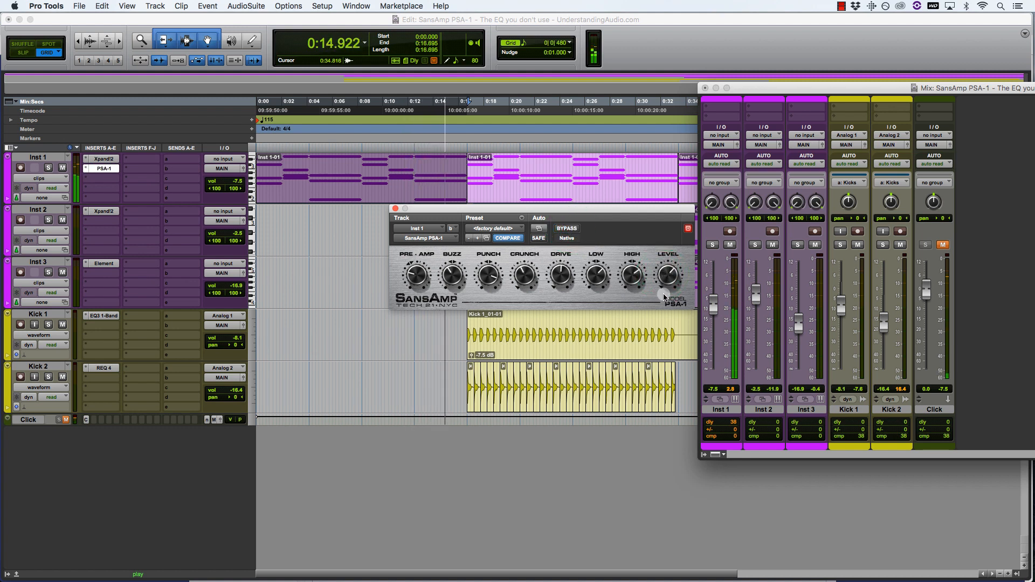
- Compare the looping Inst 1 clip with the PSA-1 bypassed and active, hide the Mix window and stop playback
{"action": "left_click", "coordinate": [572, 229]}
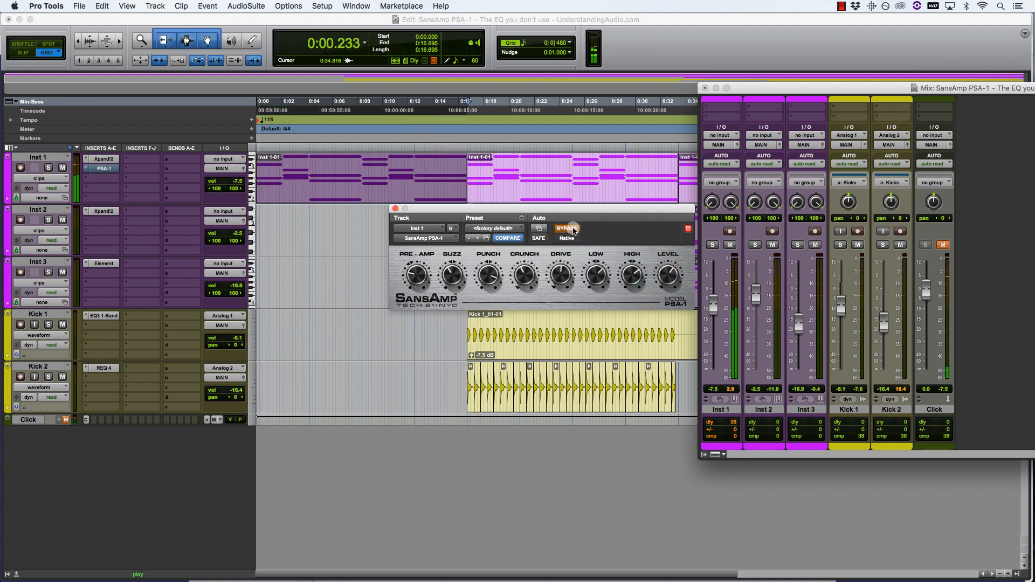
{"action": "left_click", "coordinate": [572, 230]}
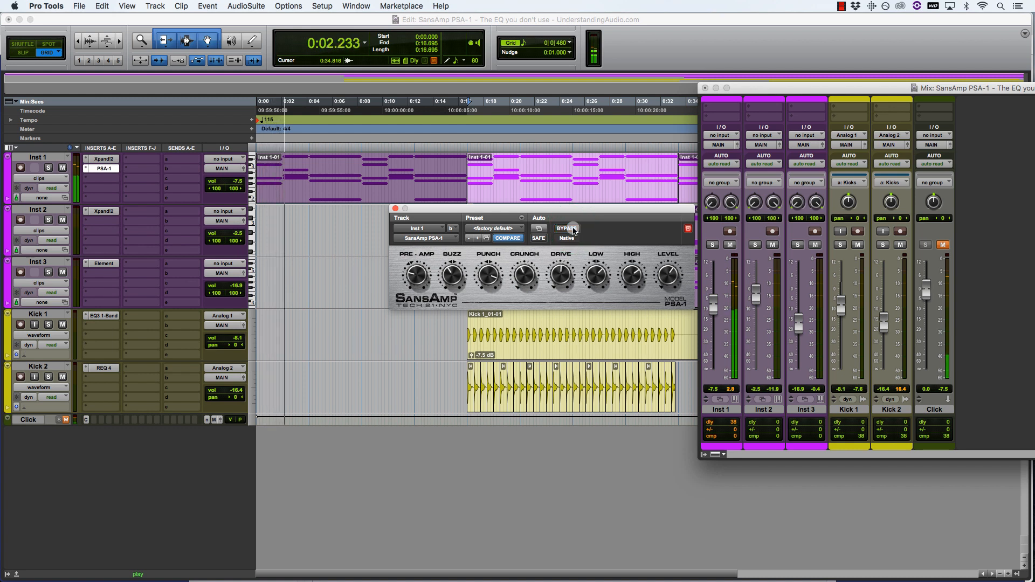
{"action": "left_click", "coordinate": [572, 230]}
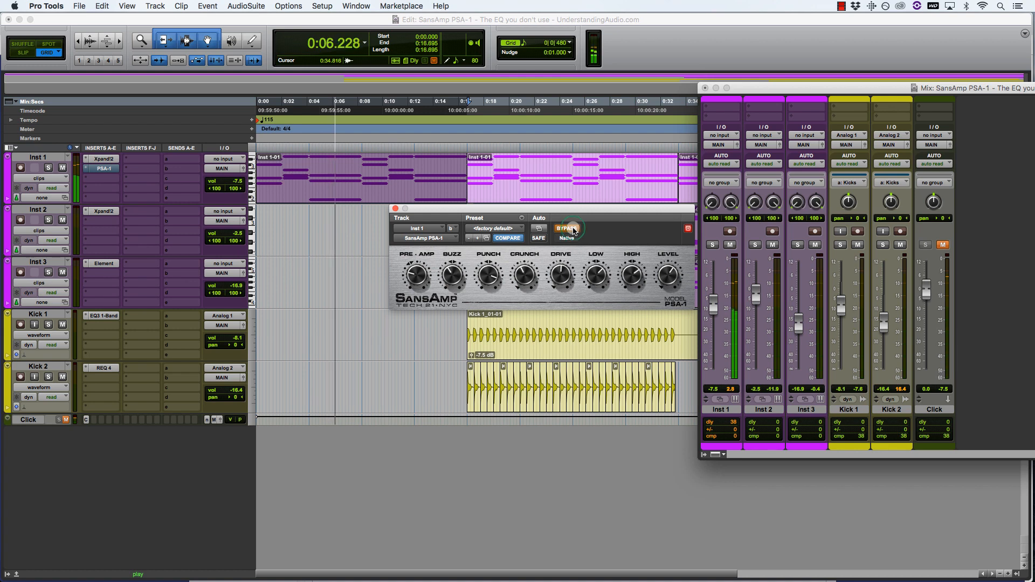
{"action": "left_click", "coordinate": [572, 229]}
{"action": "key", "text": "super+equal"}
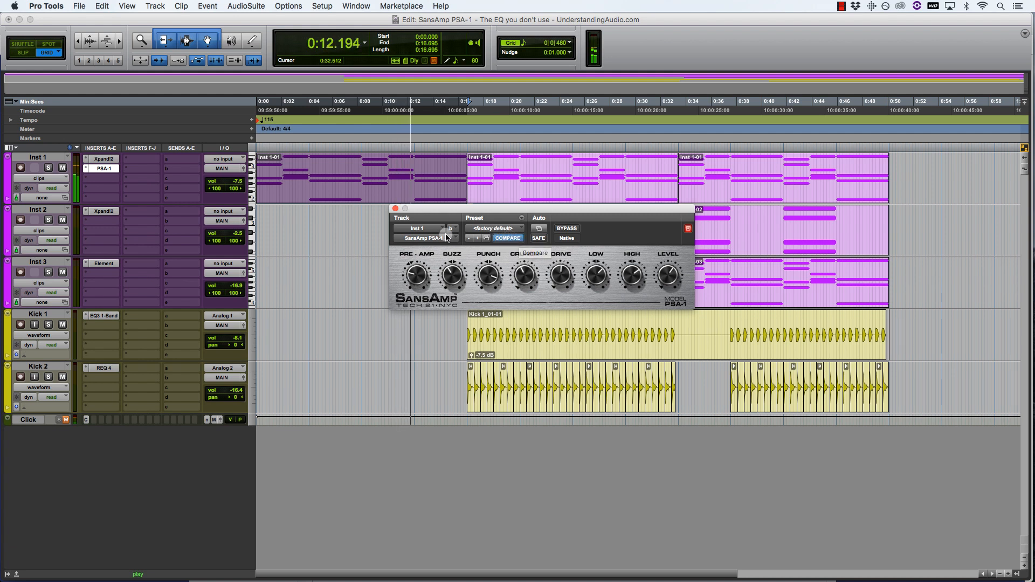
{"action": "key", "text": "space"}
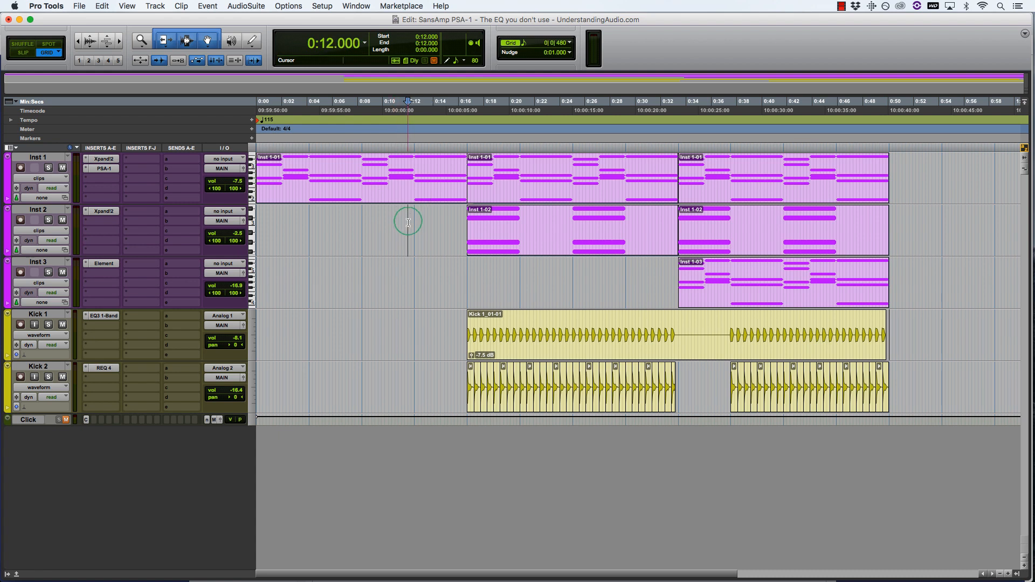
- Play the session from 0:12.521 to hear the PSA-1 on Inst 1 within the full mix
{"action": "left_click", "coordinate": [414, 219]}
{"action": "key", "text": "space"}
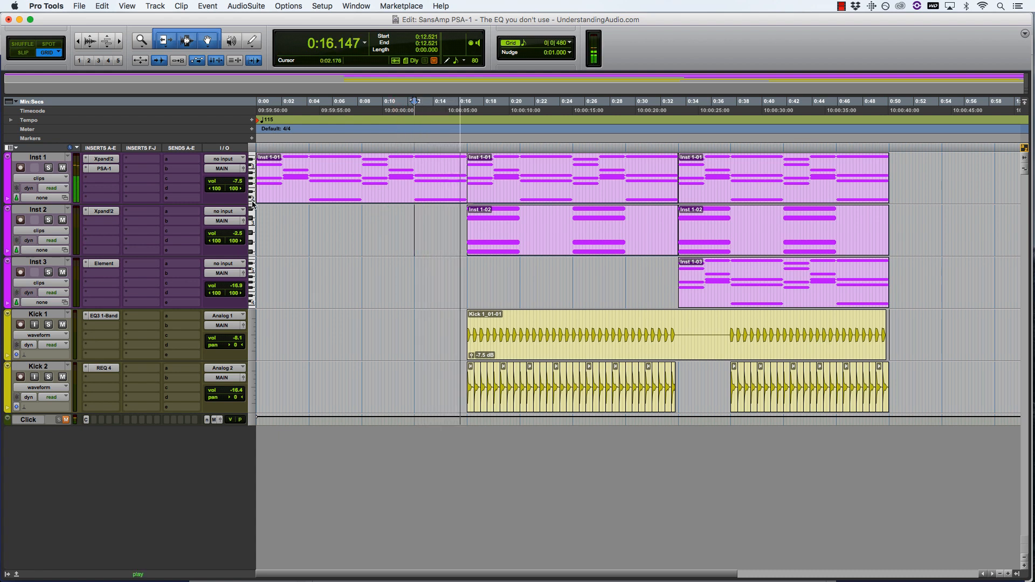
{"action": "left_click", "coordinate": [107, 171]}
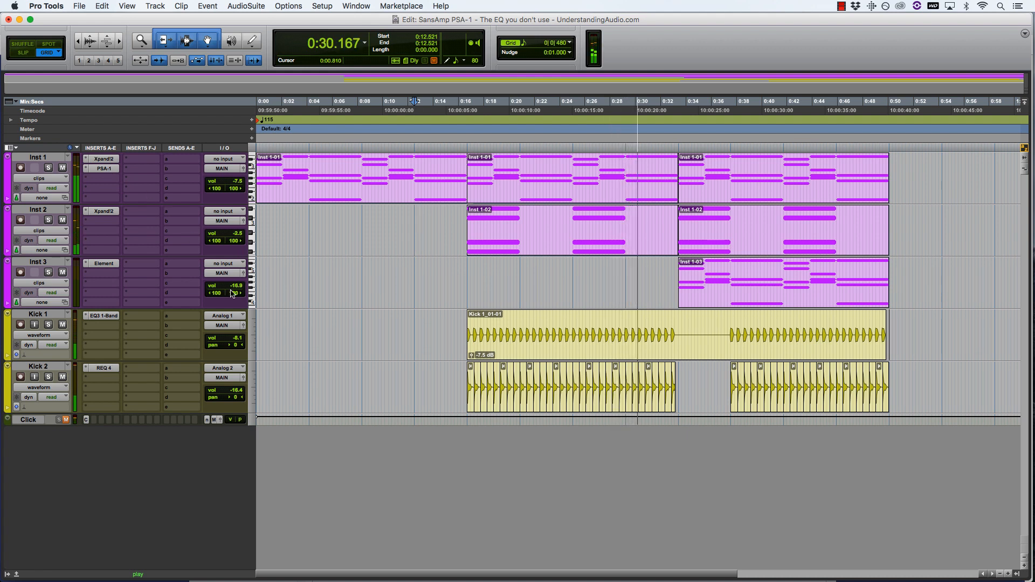
- Set the Kick 1 output level to -6.5 dB during playback and stop the transport
{"action": "left_click", "coordinate": [243, 326]}
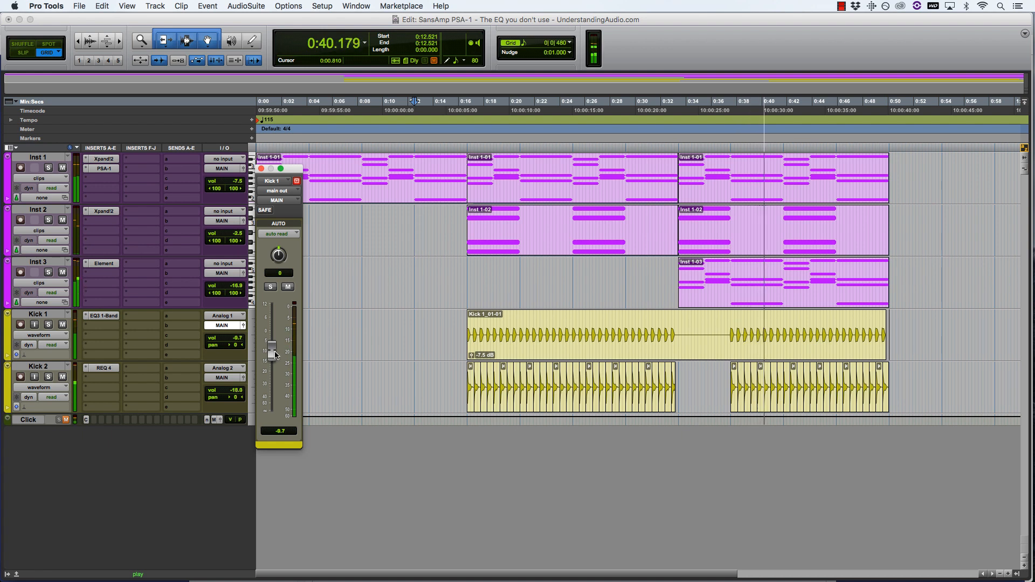
{"action": "left_click_drag", "start_coordinate": [275, 352], "coordinate": [276, 348]}
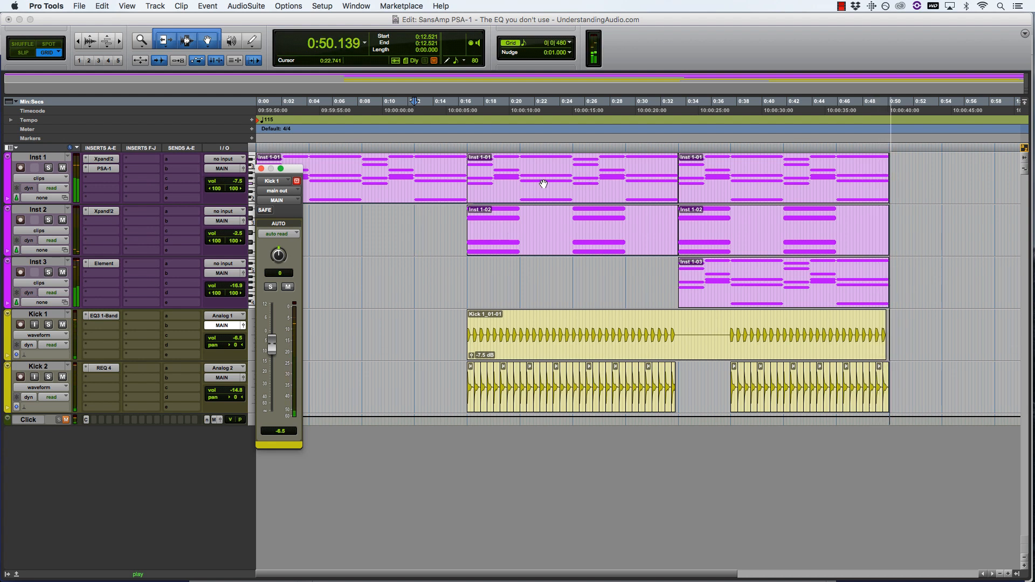
{"action": "key", "text": "space"}
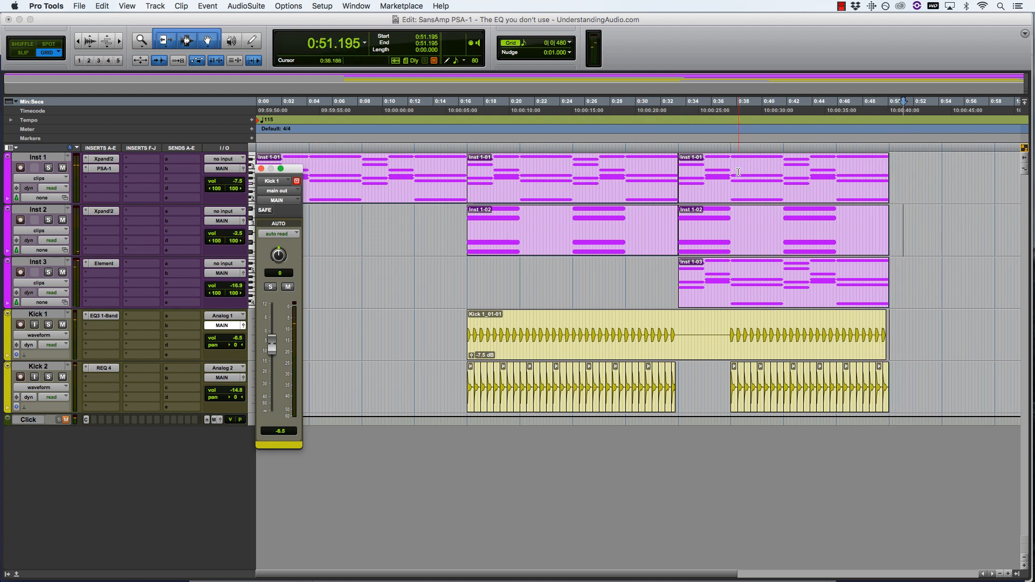
- Play the Inst 1 range from 0:37.565 to 0:50.086 and toggle the PSA-1 bypass to compare it in the mix
{"action": "left_click_drag", "start_coordinate": [732, 165], "coordinate": [895, 171]}
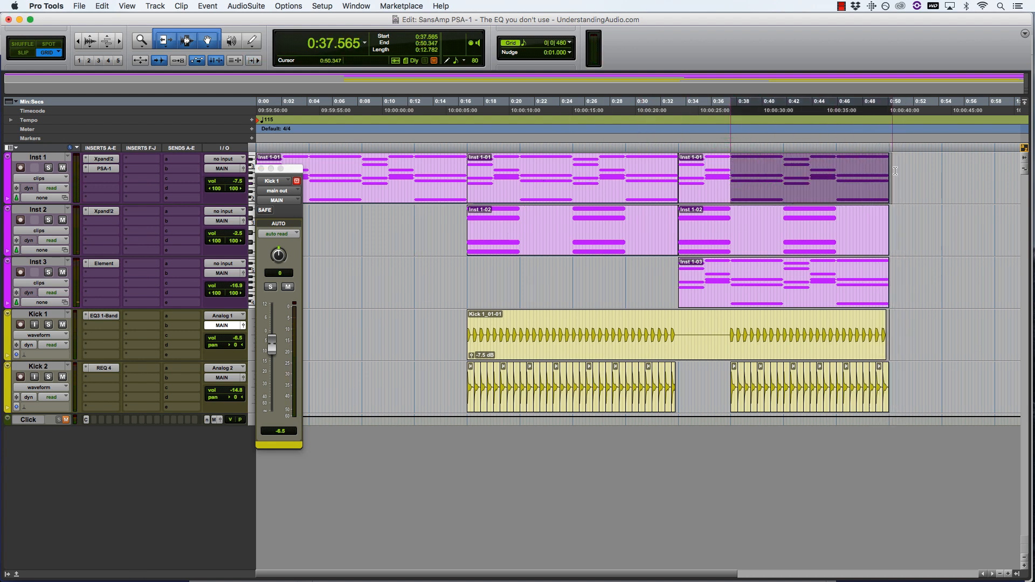
{"action": "left_click", "coordinate": [261, 168]}
{"action": "key", "text": "space"}
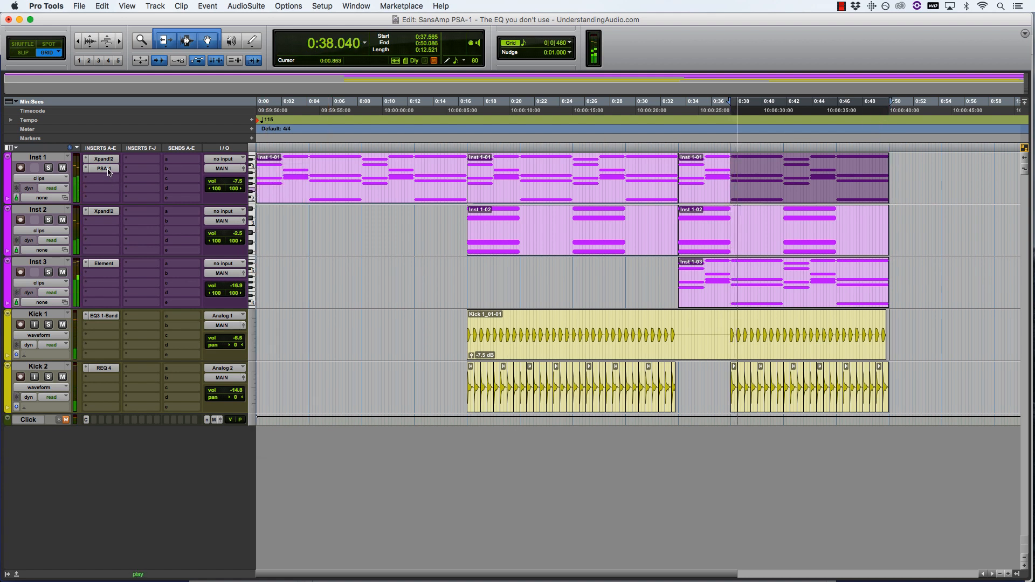
{"action": "left_click", "coordinate": [109, 171]}
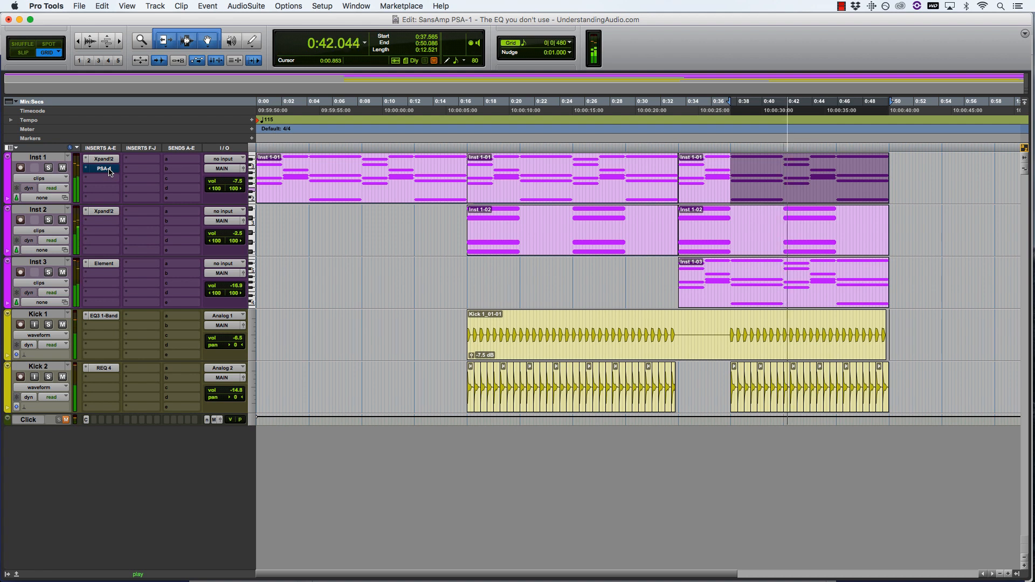
{"action": "left_click", "coordinate": [108, 172], "text": "super"}
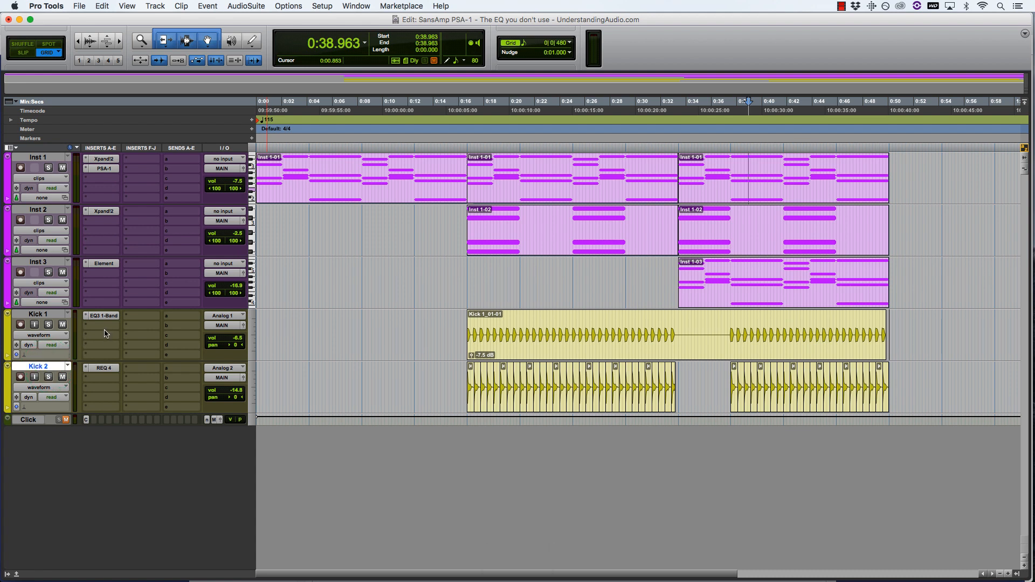
- Create one mono Aux track below Kick 2 and name it SansAmp
{"action": "key", "text": "shift+super+n"}
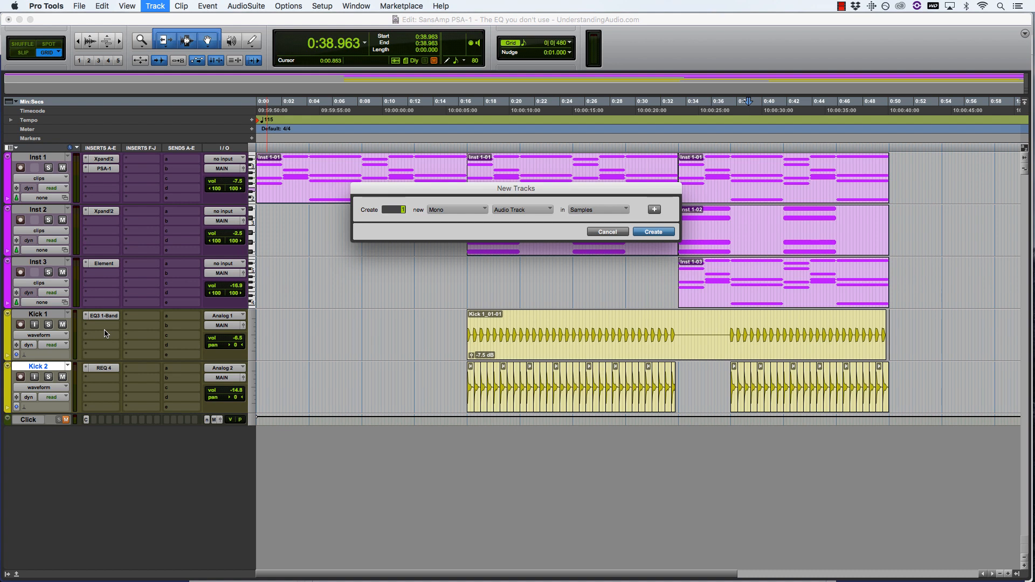
{"action": "key", "text": "super+Up"}
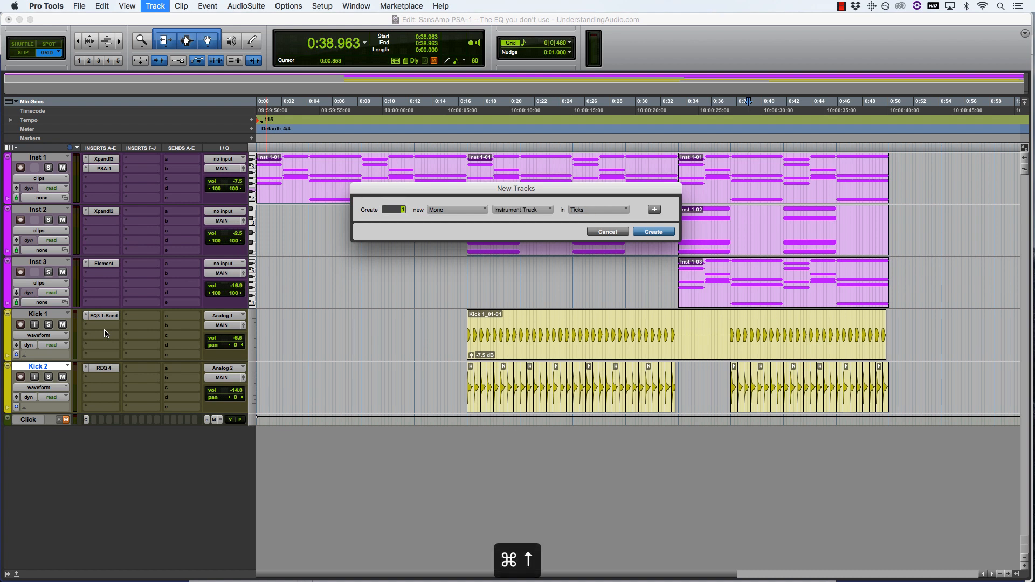
{"action": "key", "text": "super+Down"}
{"action": "key", "text": "Return"}
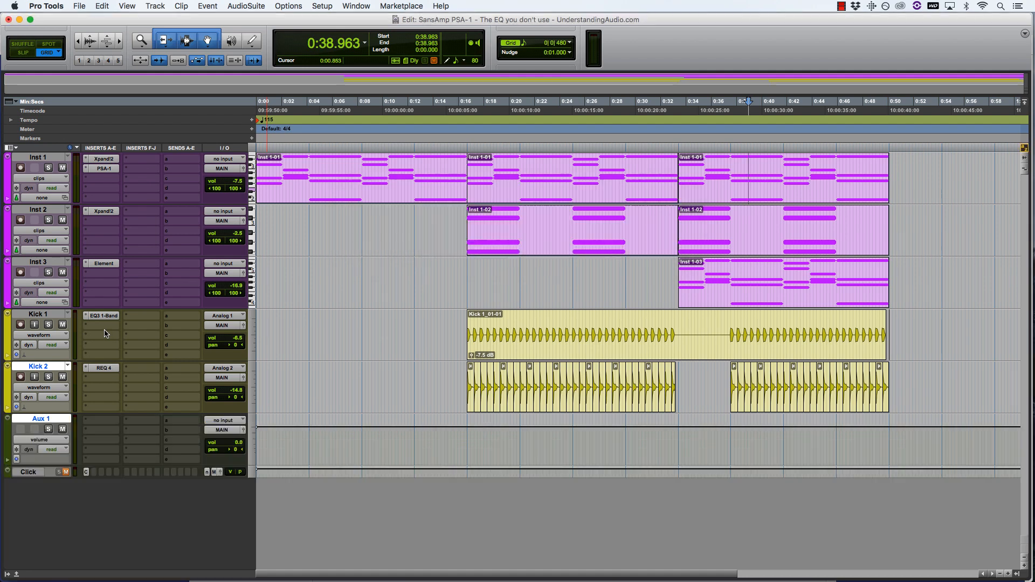
{"action": "double_click", "coordinate": [54, 419]}
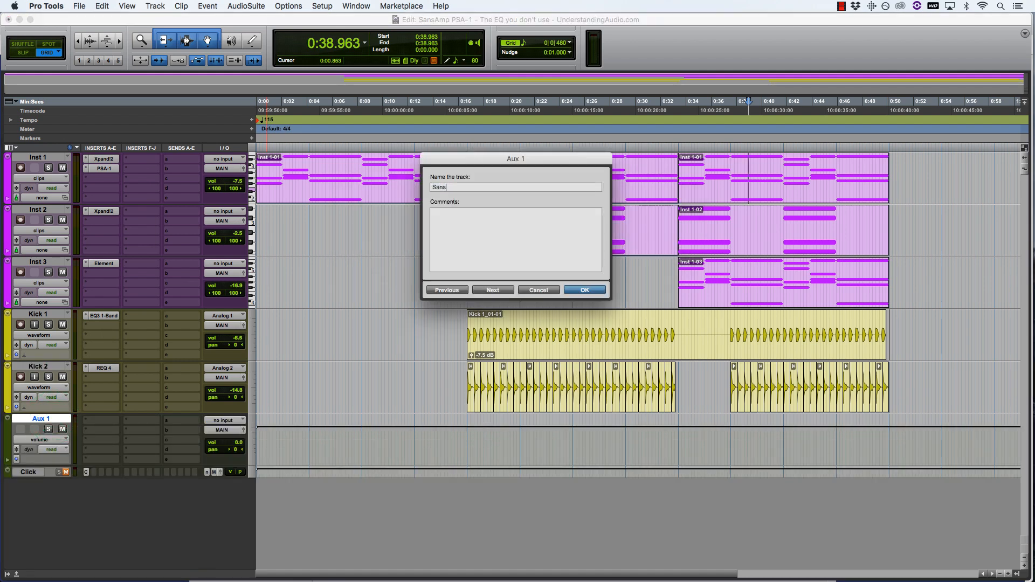
{"action": "key", "text": "Return"}
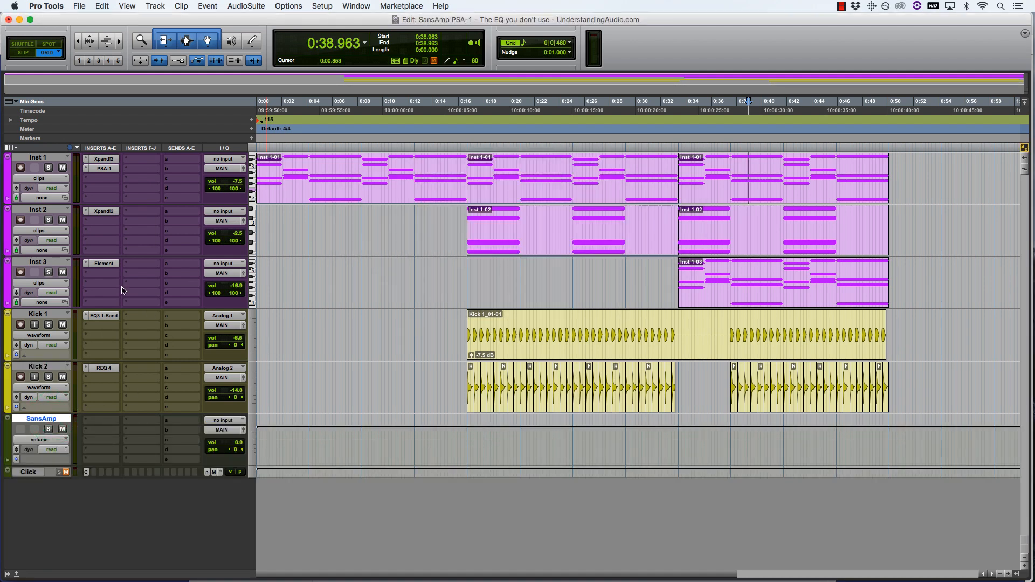
- Assign mono Bus 61 as the SansAmp track's input and rename that bus SansAmp
{"action": "left_click", "coordinate": [224, 421]}
{"action": "mouse_move", "coordinate": [237, 451]}
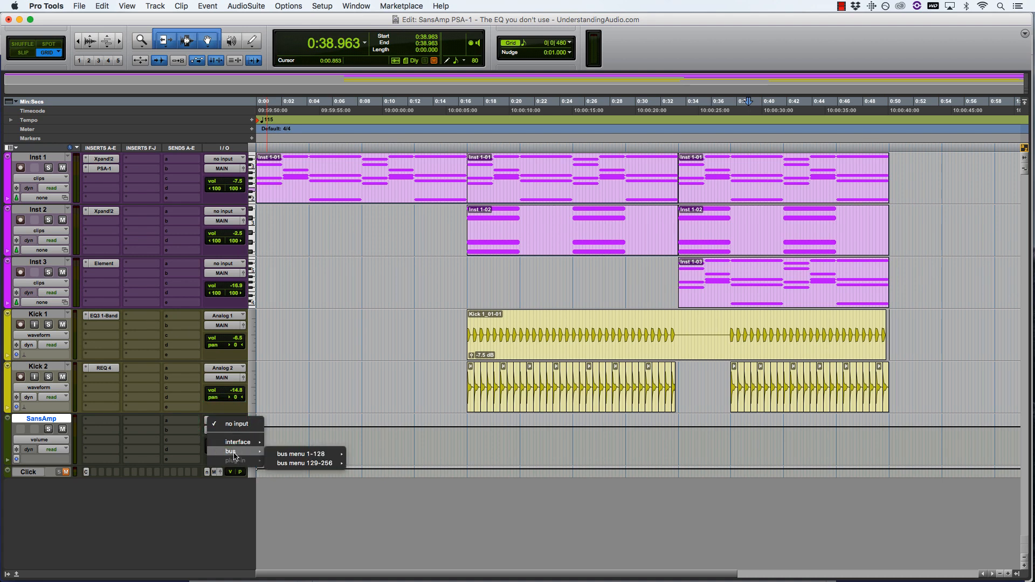
{"action": "mouse_move", "coordinate": [302, 454]}
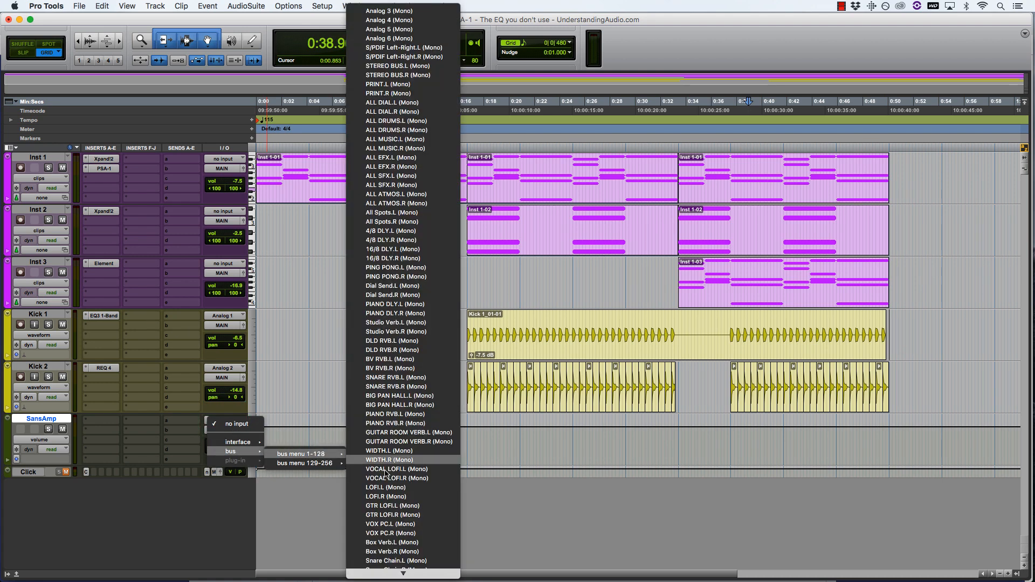
{"action": "scroll", "coordinate": [388, 480], "scroll_direction": "down", "scroll_amount": 10}
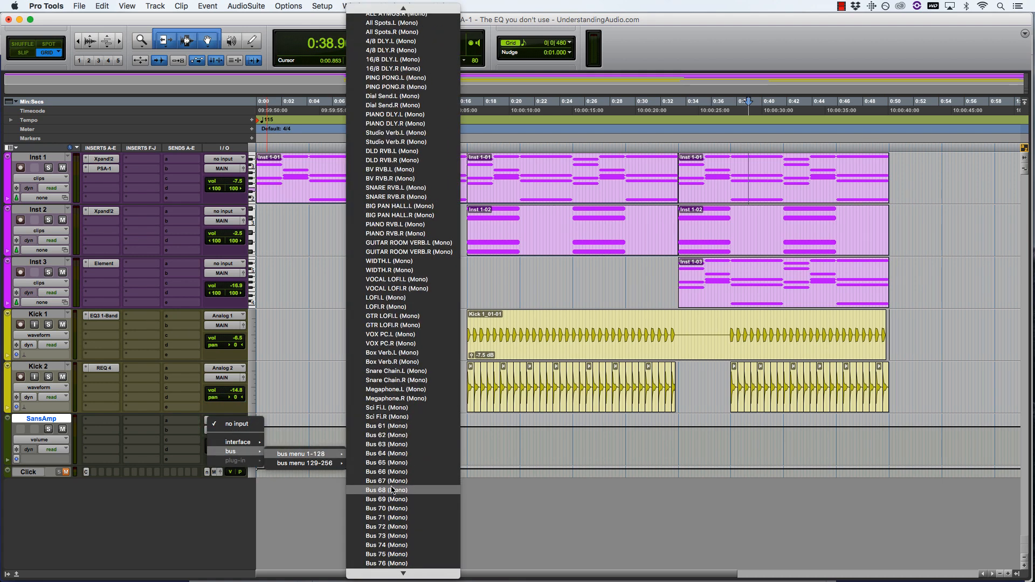
{"action": "left_click", "coordinate": [396, 426]}
{"action": "right_click", "coordinate": [231, 421]}
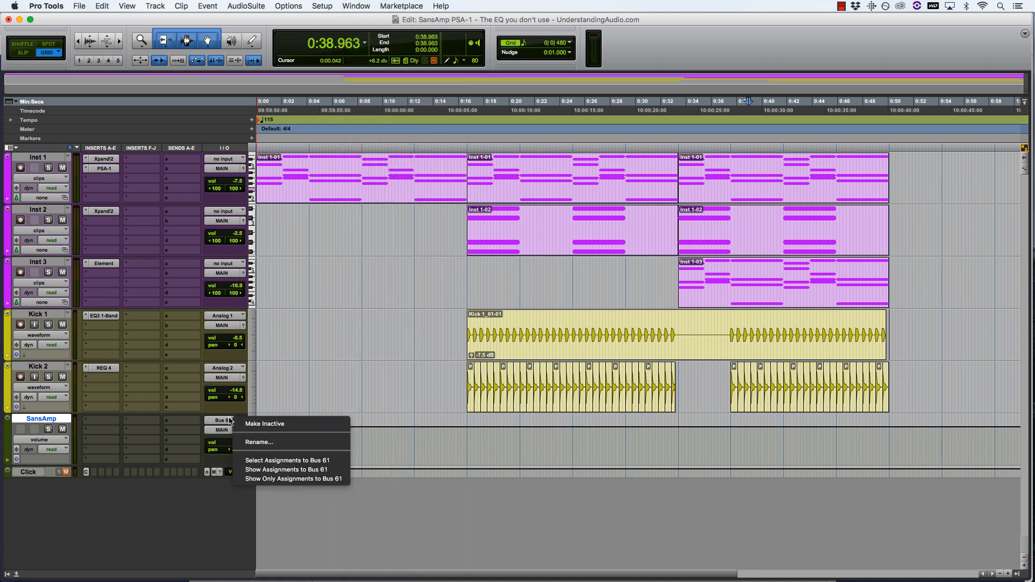
{"action": "left_click", "coordinate": [263, 446]}
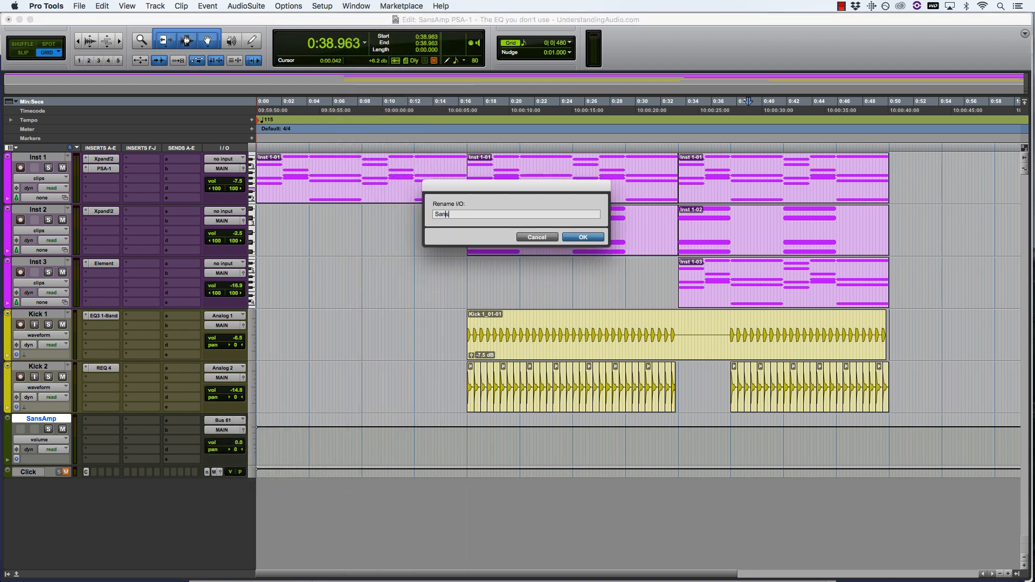
{"action": "key", "text": "Return"}
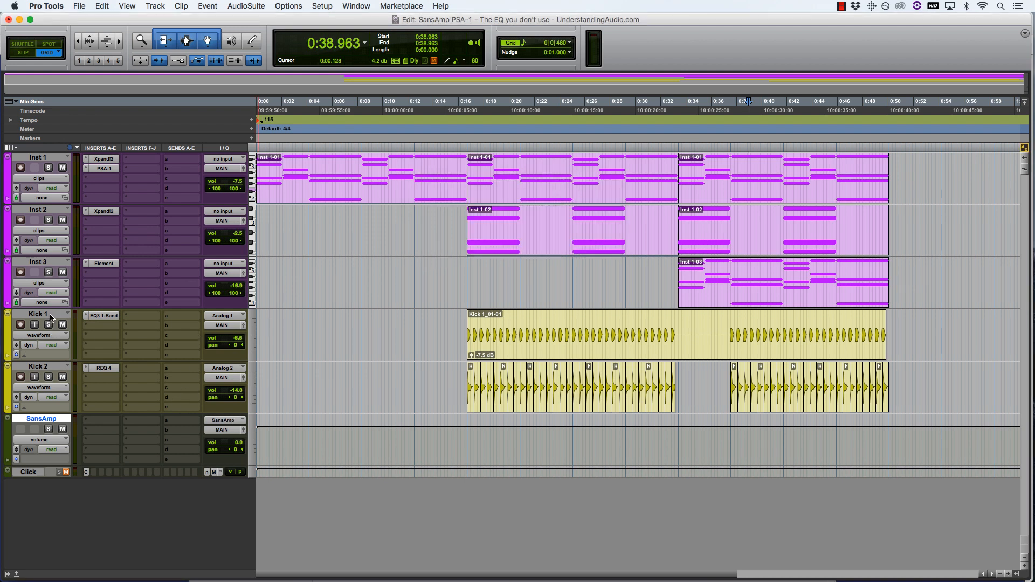
- Add send a from Kick 1 and Kick 2 to the mono SansAmp bus and set the Kick 1 send level to 0.0 dB
{"action": "left_click", "coordinate": [179, 322]}
{"action": "mouse_move", "coordinate": [197, 347]}
{"action": "mouse_move", "coordinate": [270, 349]}
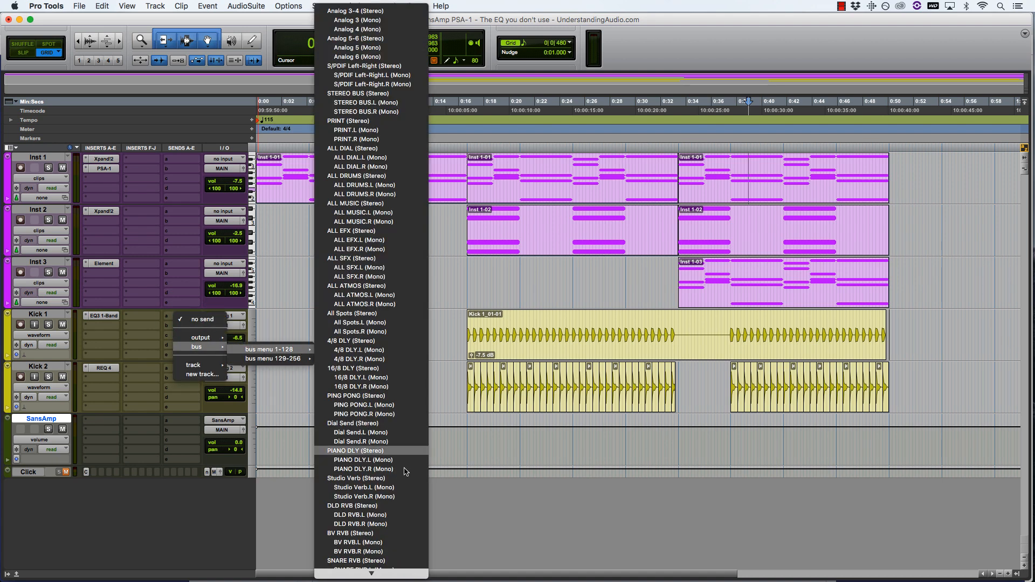
{"action": "scroll", "coordinate": [406, 472], "scroll_direction": "down", "scroll_amount": 15}
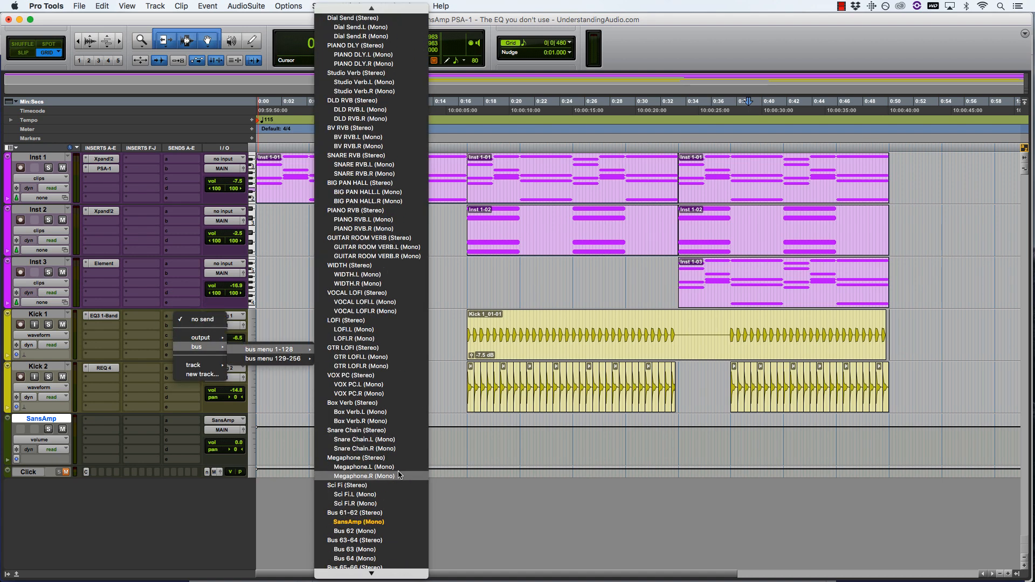
{"action": "scroll", "coordinate": [399, 475], "scroll_direction": "down", "scroll_amount": 8}
{"action": "left_click", "coordinate": [371, 298]}
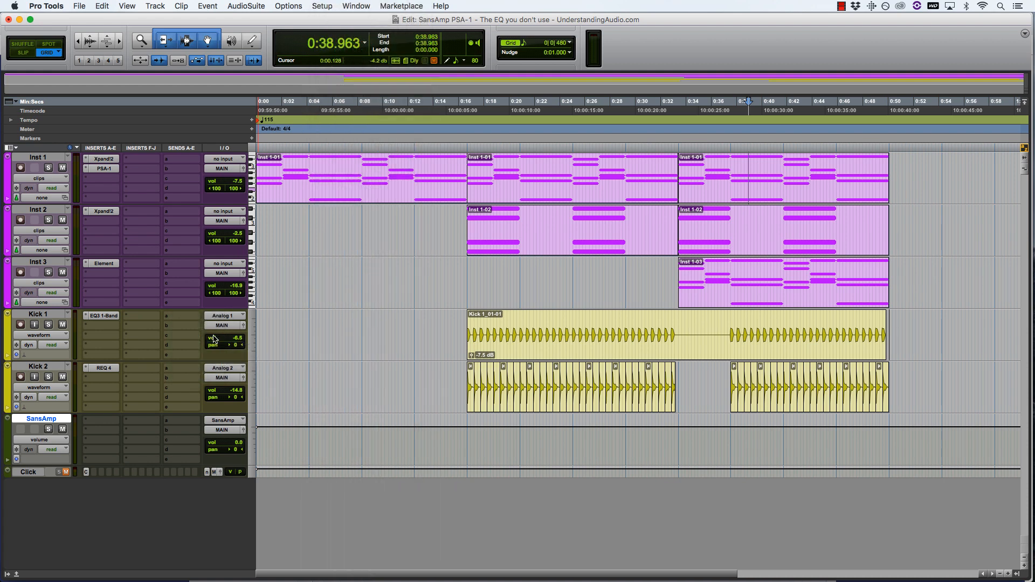
{"action": "left_click", "coordinate": [186, 315]}
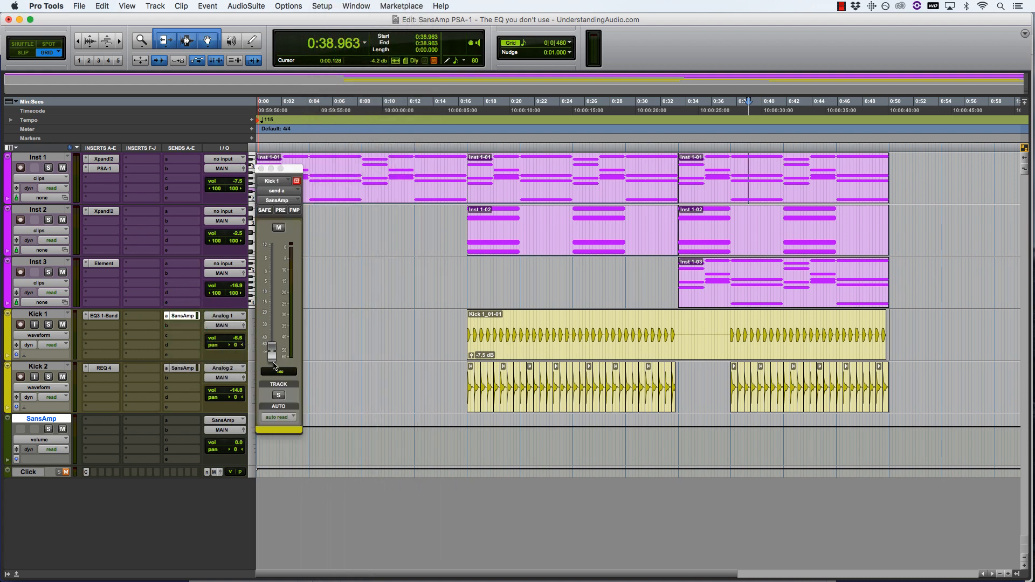
{"action": "left_click", "coordinate": [273, 358], "text": "alt"}
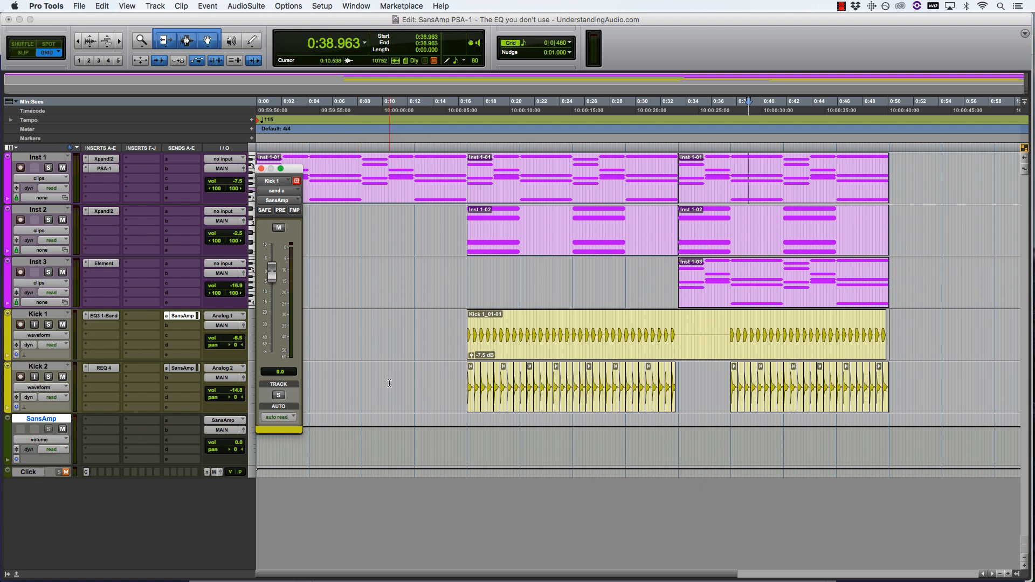
- Insert the mono SansAmp PSA-1 plug-in on the SansAmp track and place the playback start at 0:16.434, before the first kick clip
{"action": "left_click", "coordinate": [465, 325]}
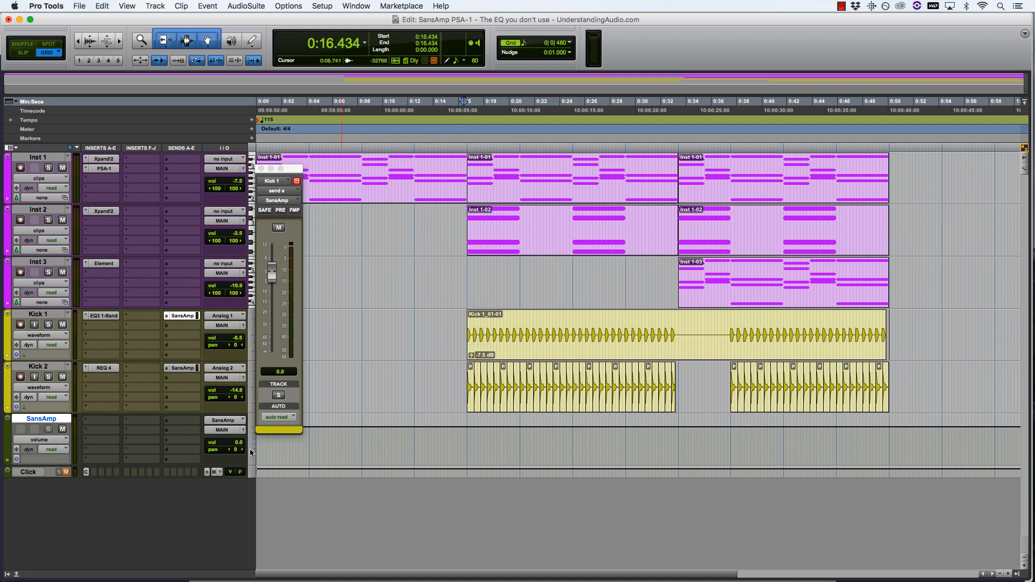
{"action": "left_click", "coordinate": [104, 421]}
{"action": "mouse_move", "coordinate": [121, 443]}
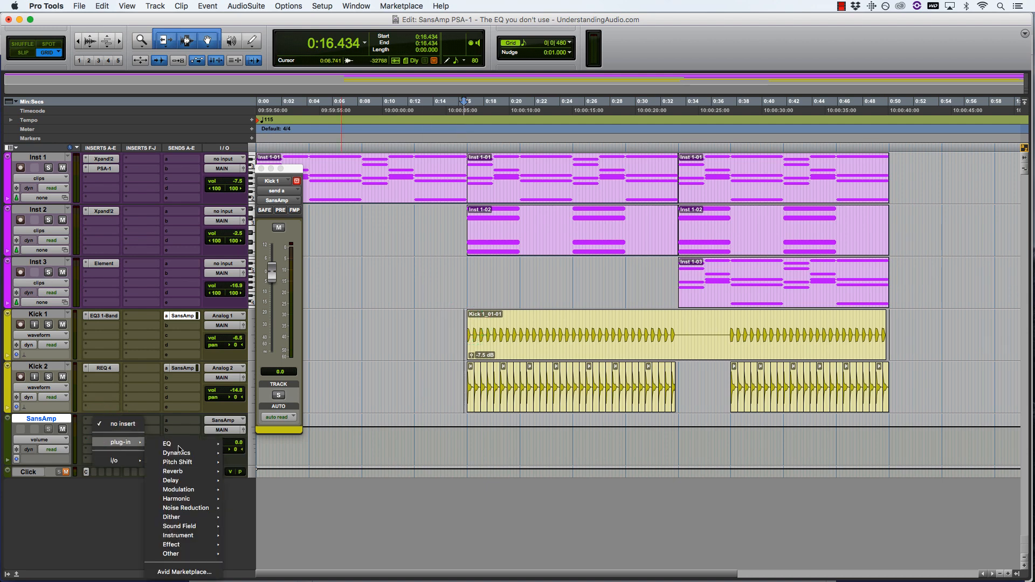
{"action": "mouse_move", "coordinate": [203, 504]}
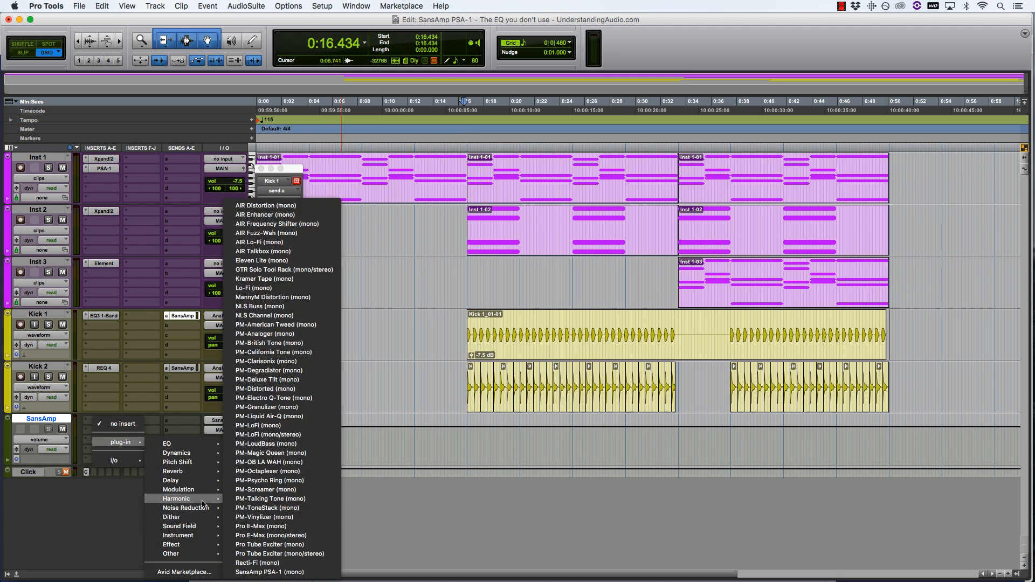
{"action": "left_click", "coordinate": [267, 573]}
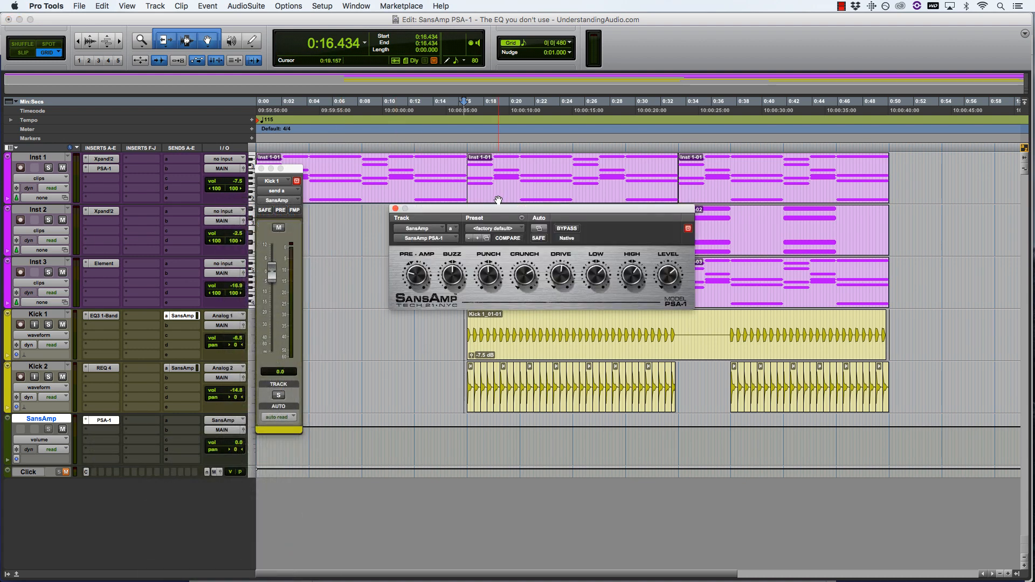
{"action": "left_click", "coordinate": [466, 323]}
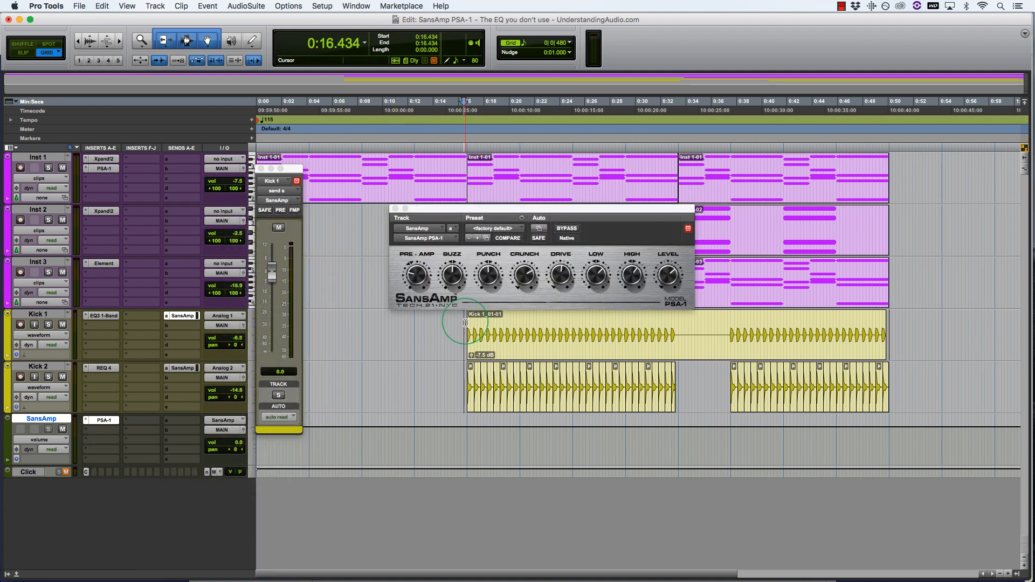
- Play the session and shape the kicks' parallel tone with the PSA-1's Buzz, Punch and Crunch controls, raising Buzz
{"action": "key", "text": "space"}
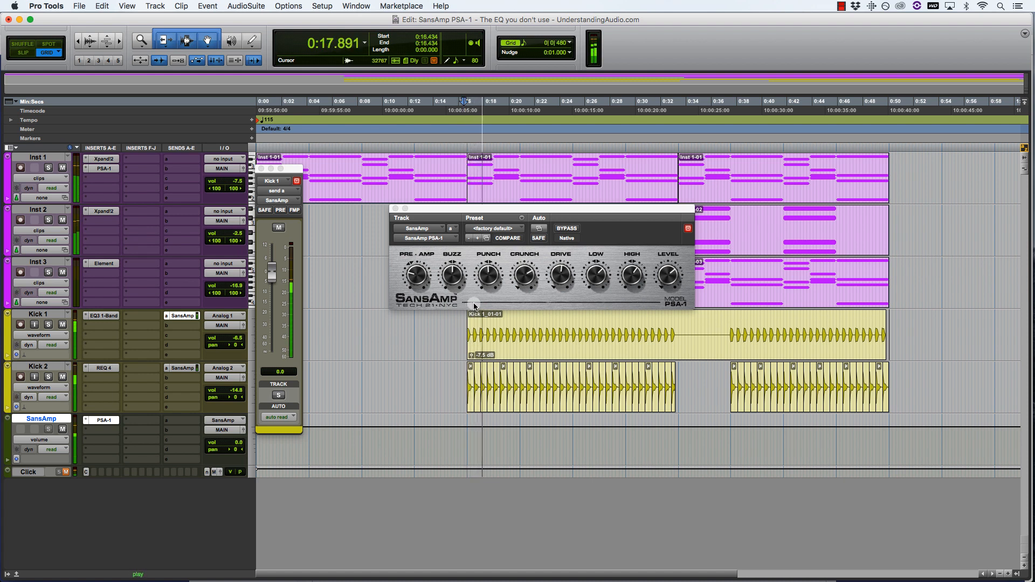
{"action": "left_click_drag", "start_coordinate": [456, 276], "coordinate": [457, 245]}
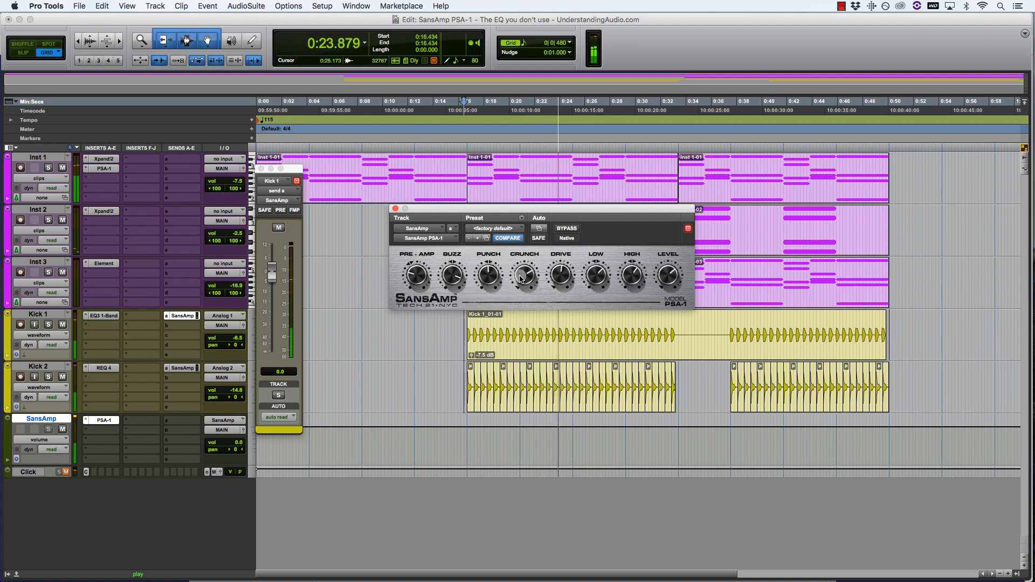
{"action": "left_click_drag", "start_coordinate": [489, 276], "coordinate": [537, 275]}
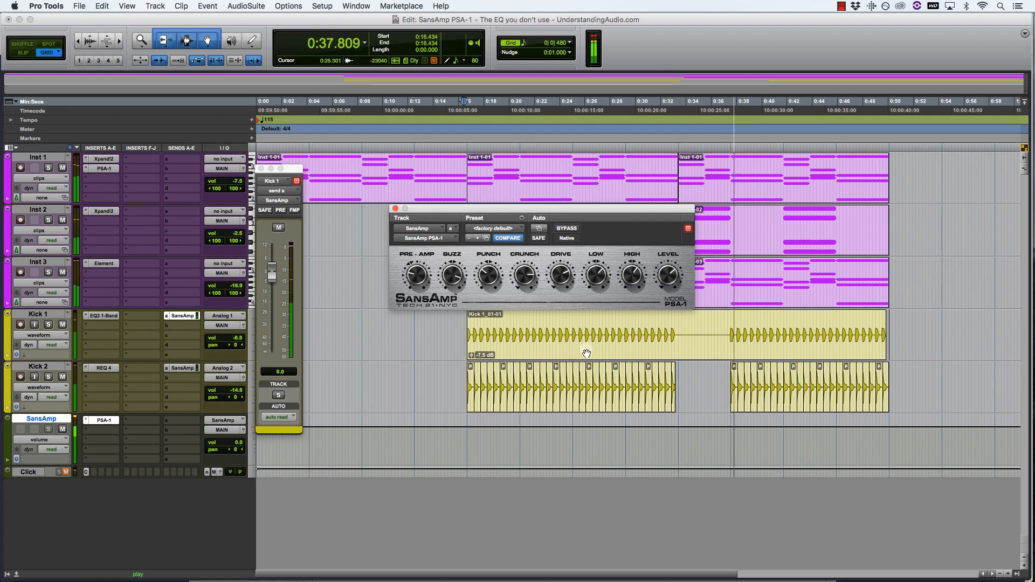
- Lower the Kick 1 SansAmp send level to -22.2 dB, muting and unmuting the send to compare the sound during playback
{"action": "left_click_drag", "start_coordinate": [272, 274], "coordinate": [273, 317]}
{"action": "left_click", "coordinate": [279, 228]}
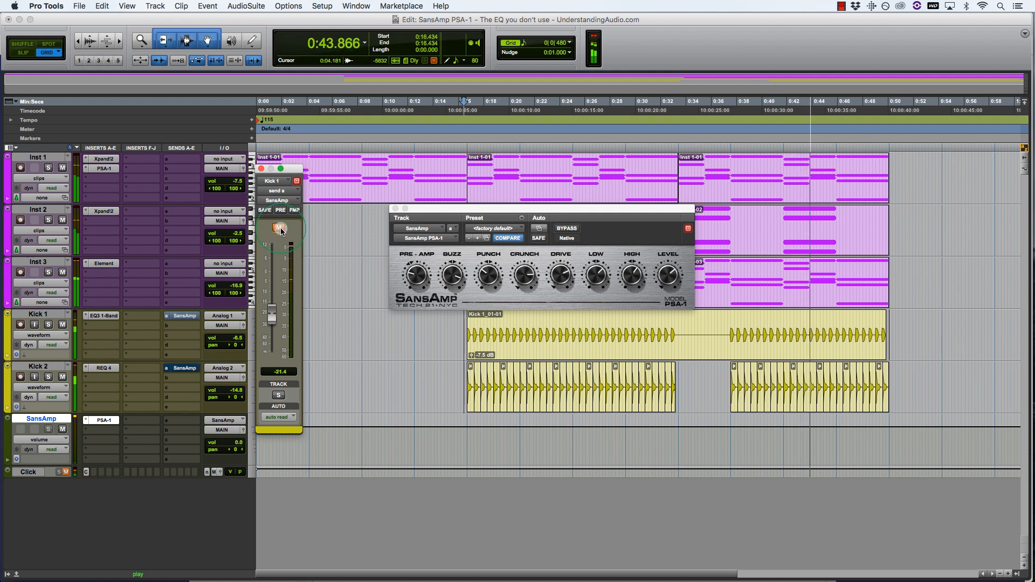
{"action": "left_click", "coordinate": [278, 227]}
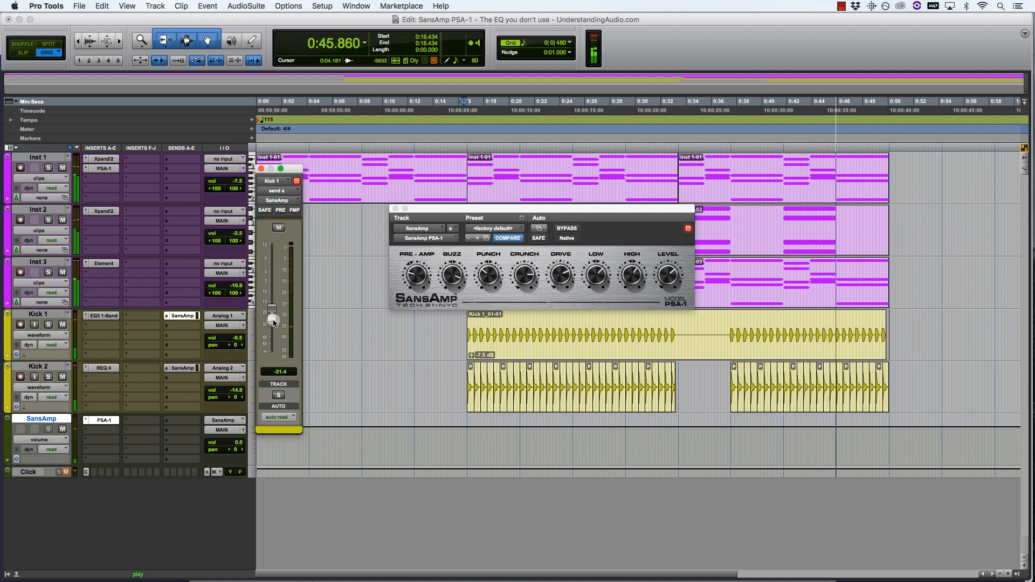
{"action": "left_click_drag", "start_coordinate": [274, 317], "coordinate": [274, 323]}
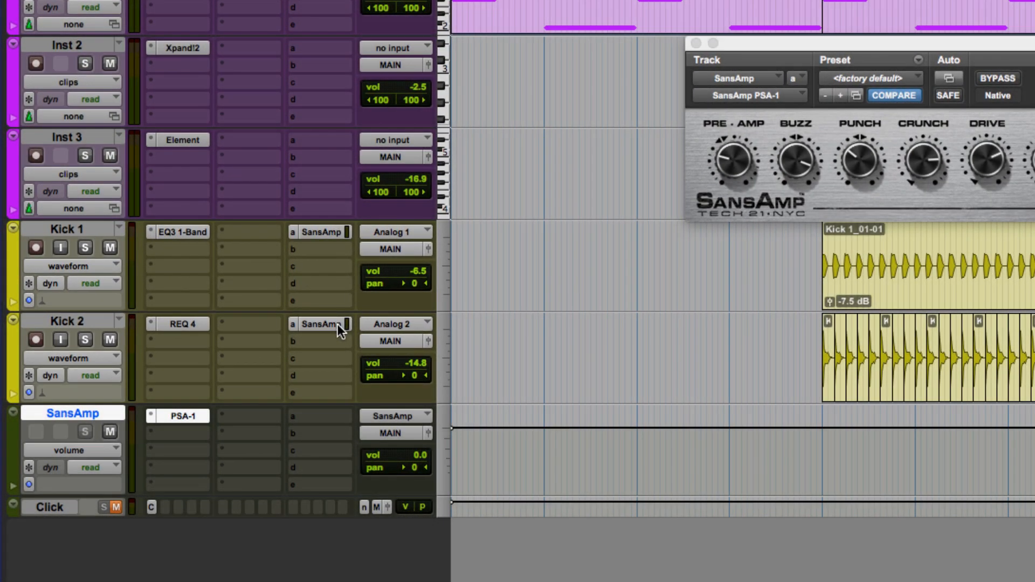
- Check the SansAmp send levels of Kick 2 and Kick 1 by showing each track's send fader
{"action": "left_click", "coordinate": [338, 324]}
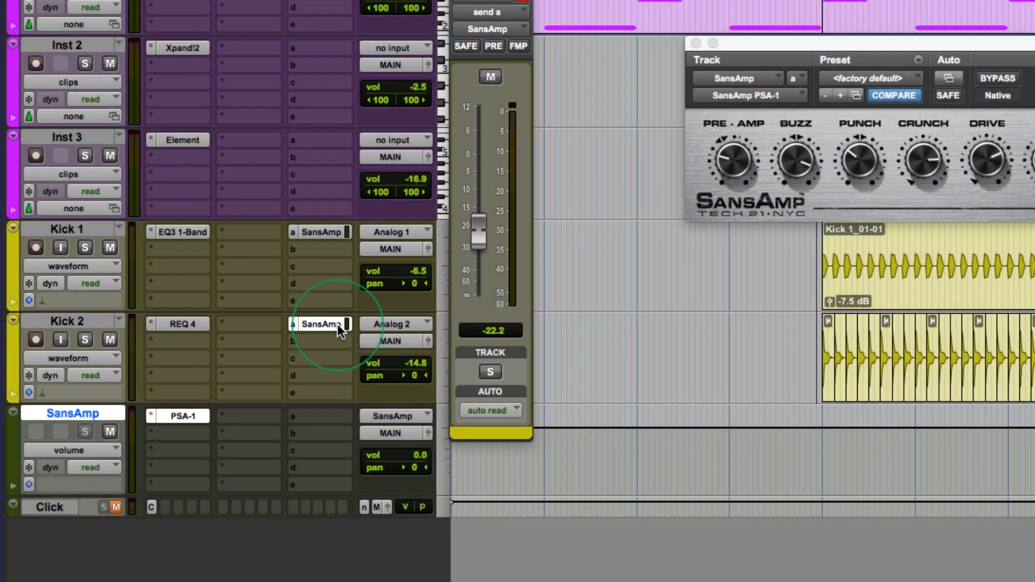
{"action": "left_click", "coordinate": [340, 233]}
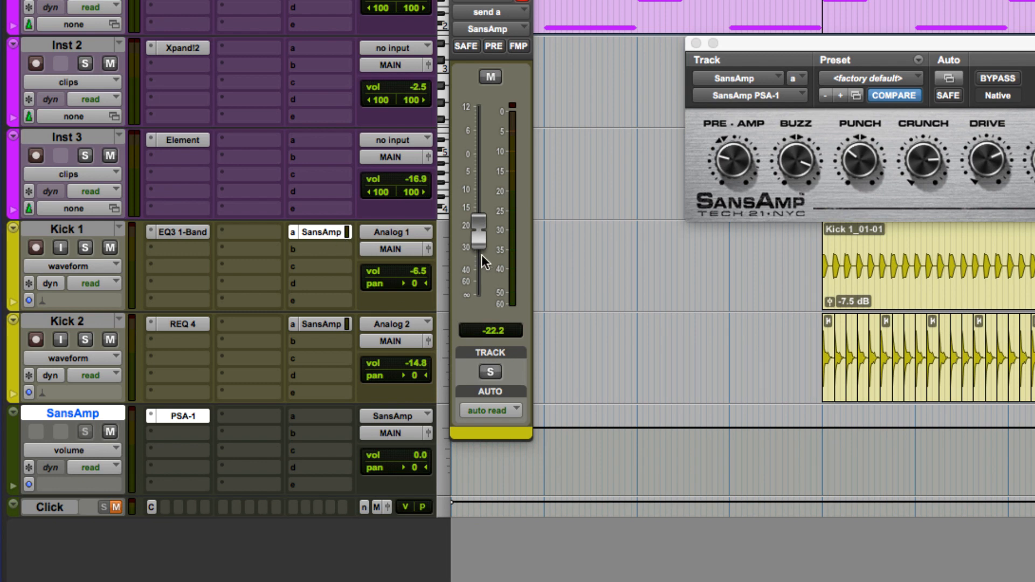